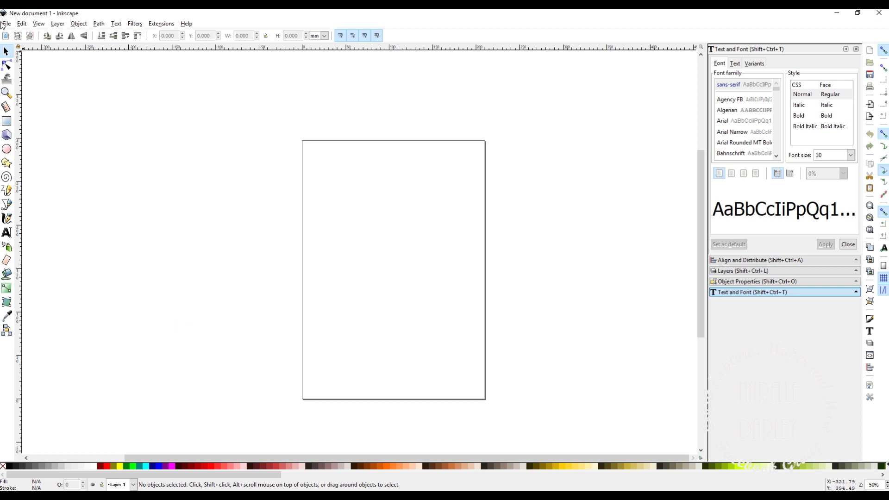
- Import Mountain.jpg from the D: drive as an embedded image and move it onto the page, at about X 26 mm, Y 23 mm
{"action": "left_click", "coordinate": [7, 27]}
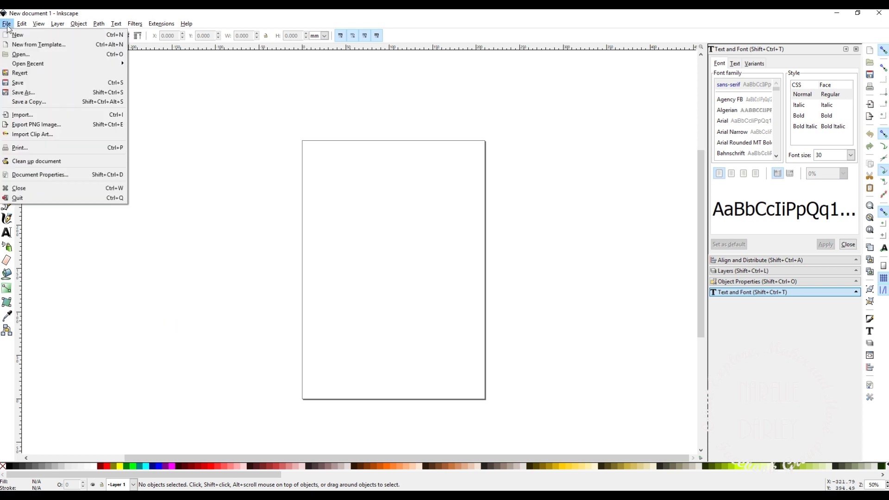
{"action": "left_click", "coordinate": [27, 117]}
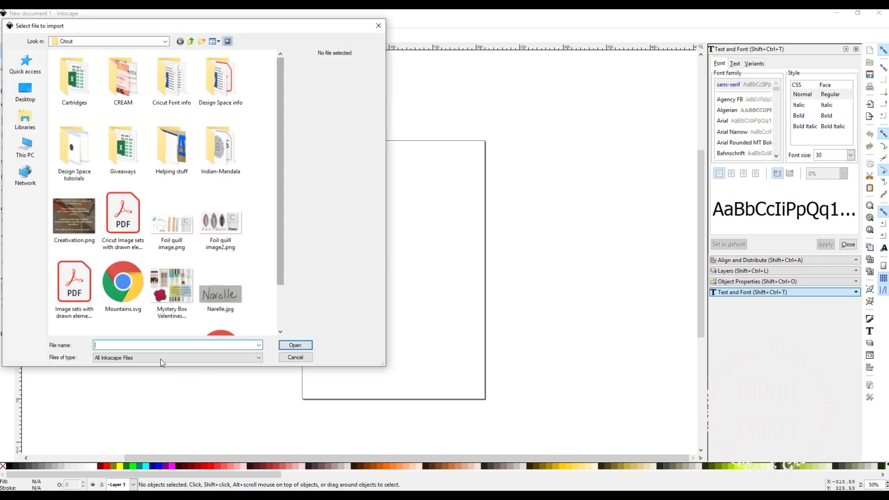
{"action": "left_click", "coordinate": [128, 360]}
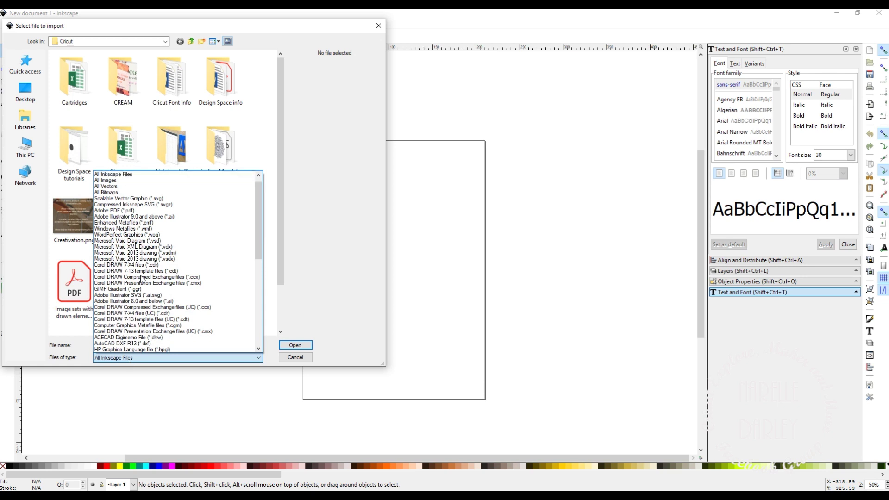
{"action": "left_click", "coordinate": [111, 181]}
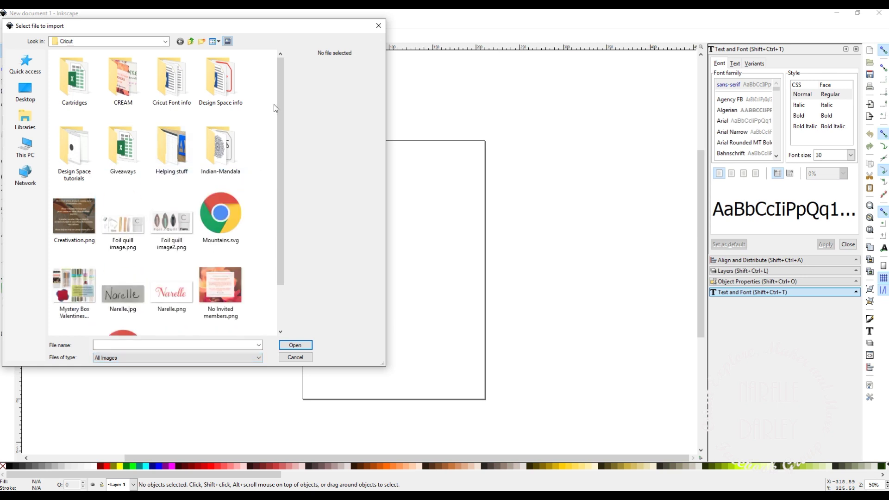
{"action": "left_click", "coordinate": [191, 43]}
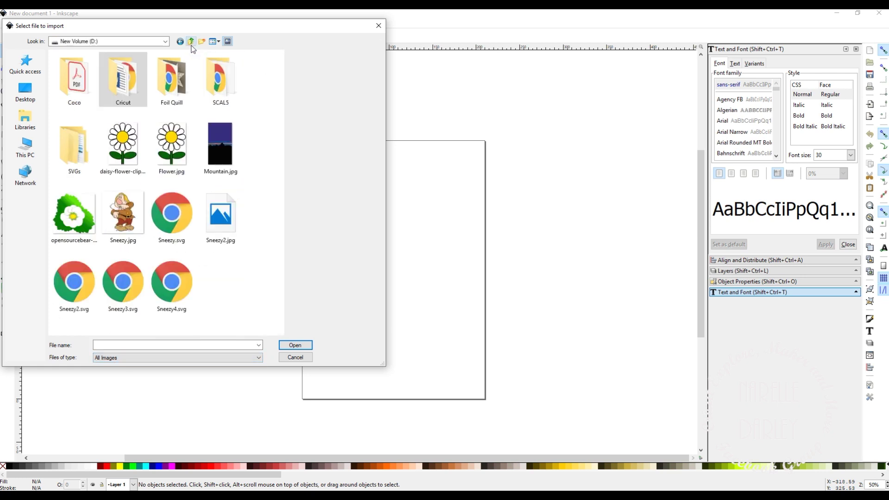
{"action": "left_click", "coordinate": [226, 154]}
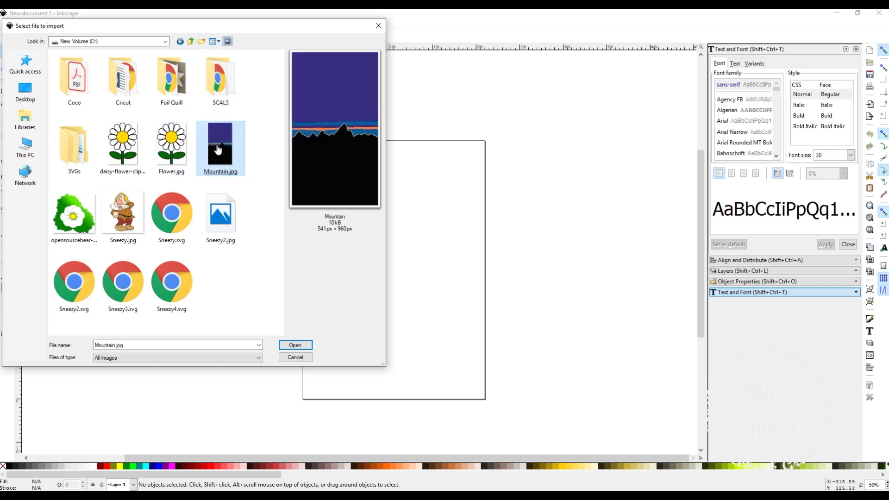
{"action": "double_click", "coordinate": [218, 148]}
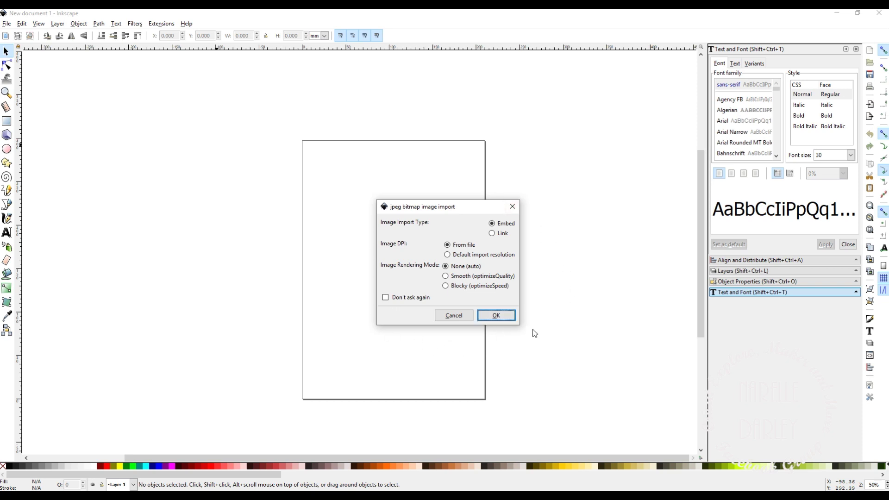
{"action": "left_click", "coordinate": [503, 319]}
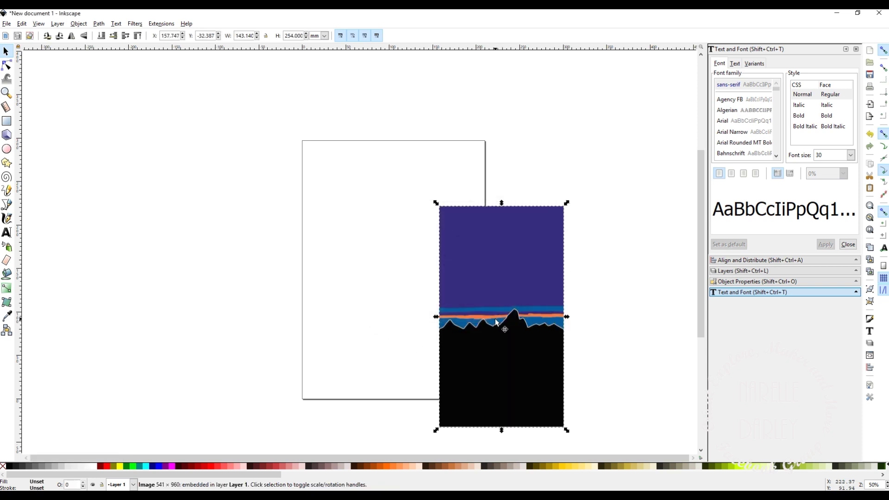
{"action": "left_click_drag", "start_coordinate": [515, 355], "coordinate": [399, 307]}
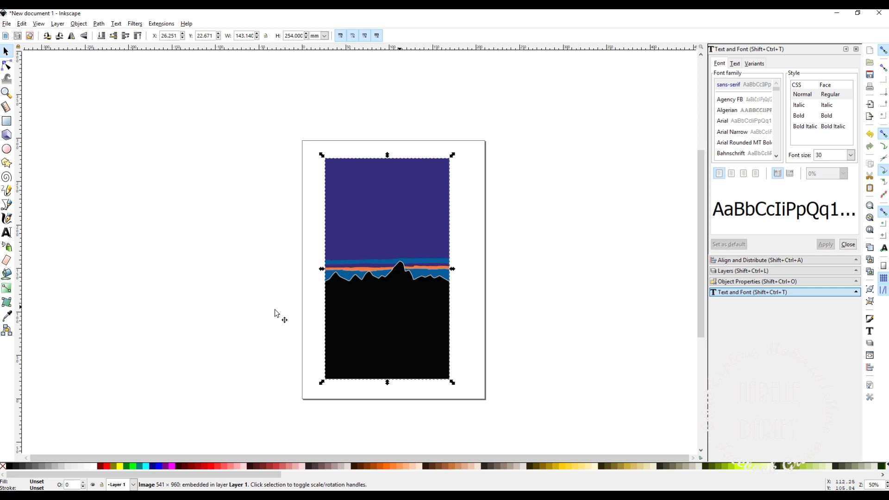
- Start a bitmap trace of the mountain image using the multiple-scan Colors mode, keeping the trace settings clear of the artwork
{"action": "left_click", "coordinate": [165, 254]}
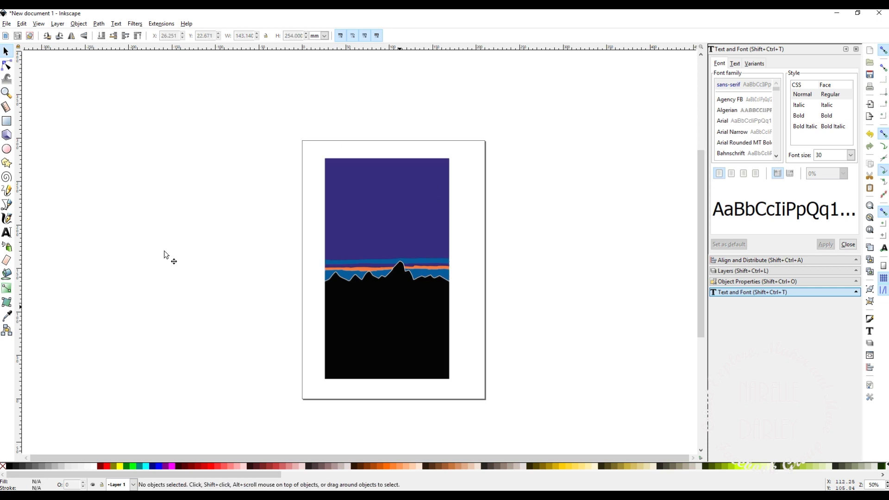
{"action": "left_click_drag", "start_coordinate": [284, 139], "coordinate": [494, 414]}
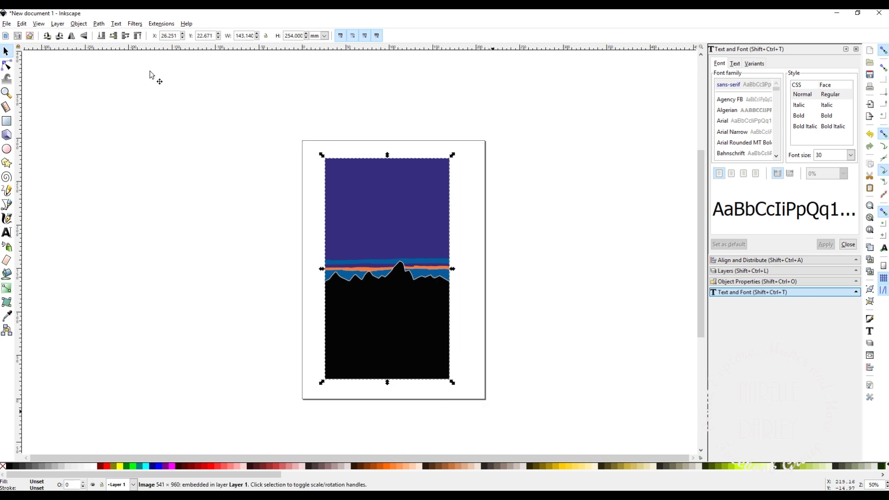
{"action": "left_click", "coordinate": [98, 24]}
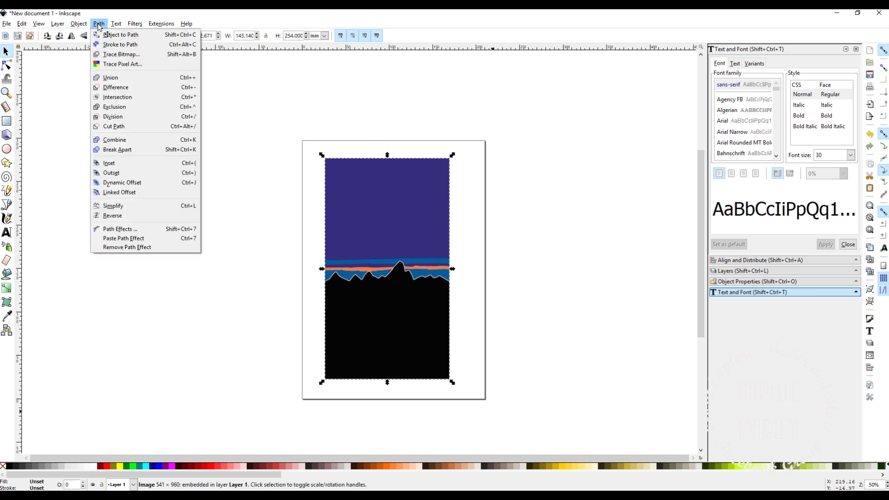
{"action": "left_click", "coordinate": [116, 54]}
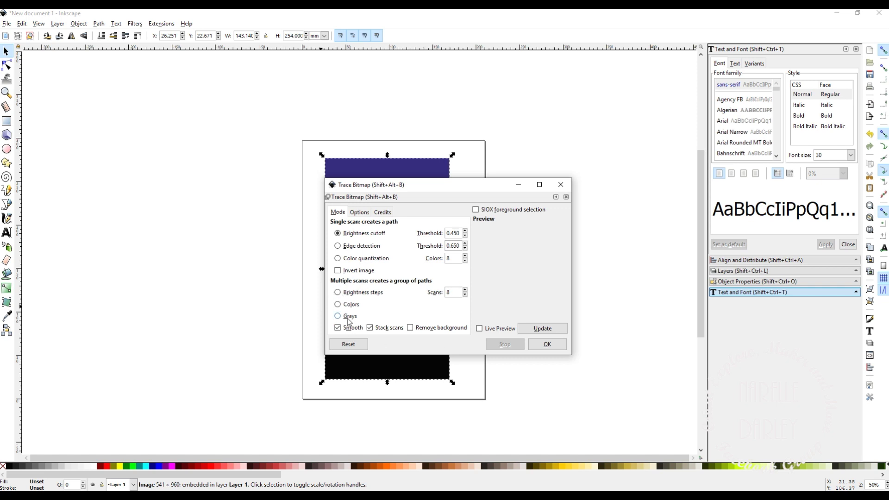
{"action": "left_click", "coordinate": [337, 305]}
{"action": "left_click_drag", "start_coordinate": [423, 188], "coordinate": [577, 184]}
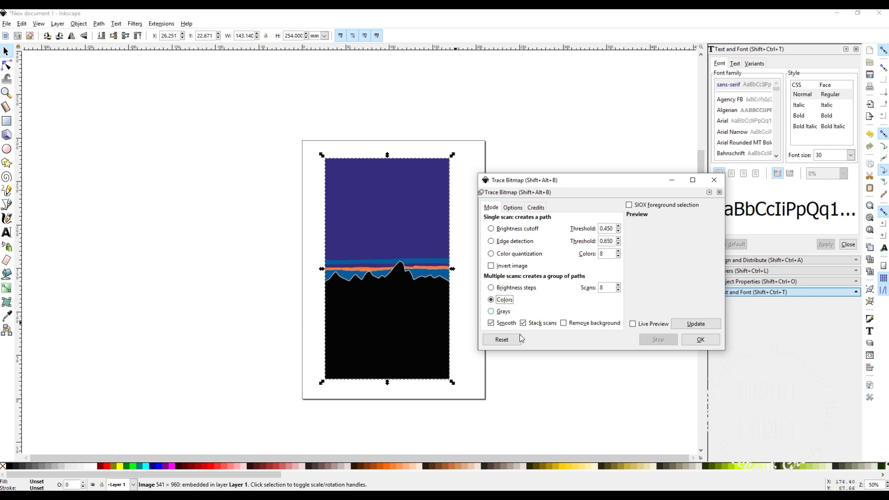
- Set the trace to 6 scans, update its preview and run the trace on the mountain image
{"action": "left_click", "coordinate": [619, 290]}
{"action": "left_click", "coordinate": [619, 290]}
{"action": "left_click", "coordinate": [703, 327]}
{"action": "left_click", "coordinate": [702, 325]}
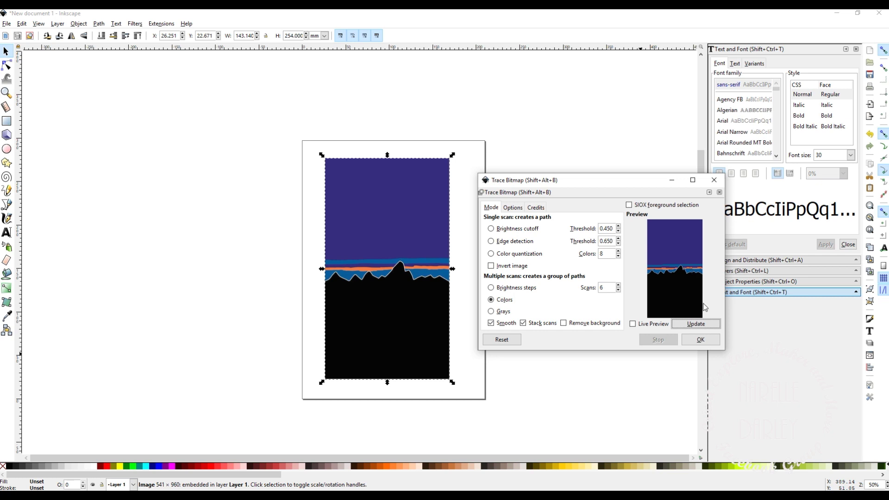
{"action": "left_click", "coordinate": [700, 341]}
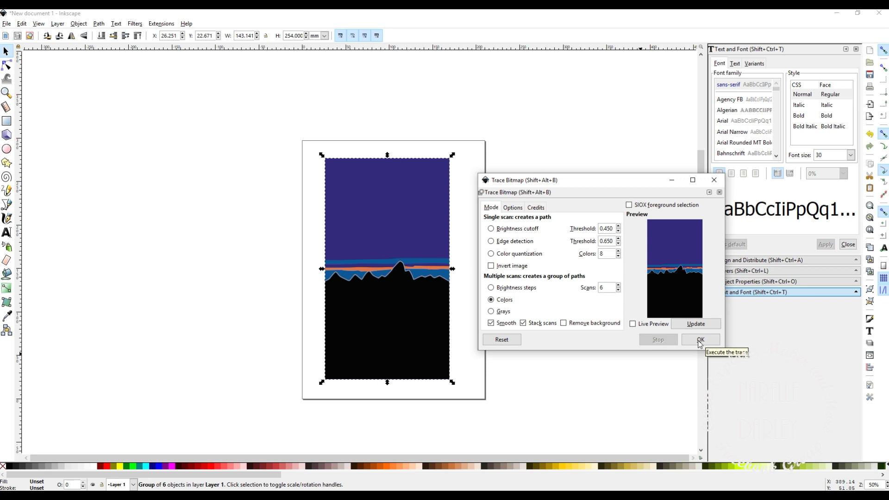
{"action": "key", "text": "Escape"}
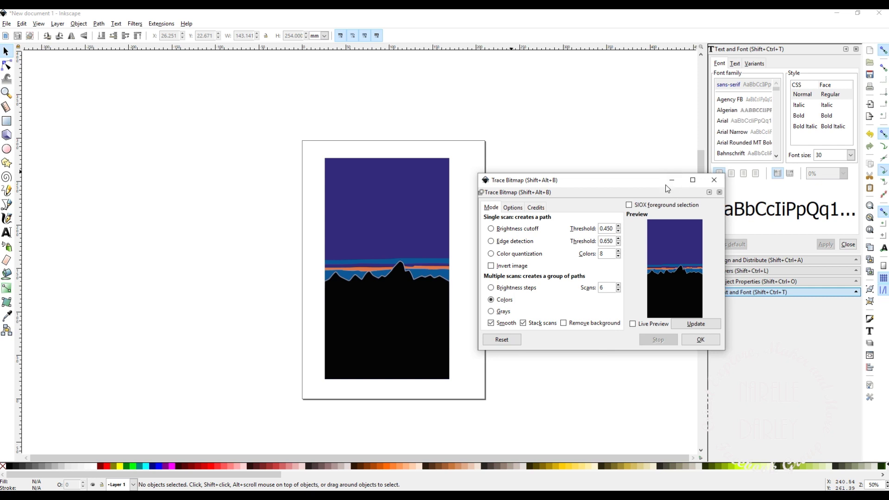
{"action": "left_click", "coordinate": [715, 183]}
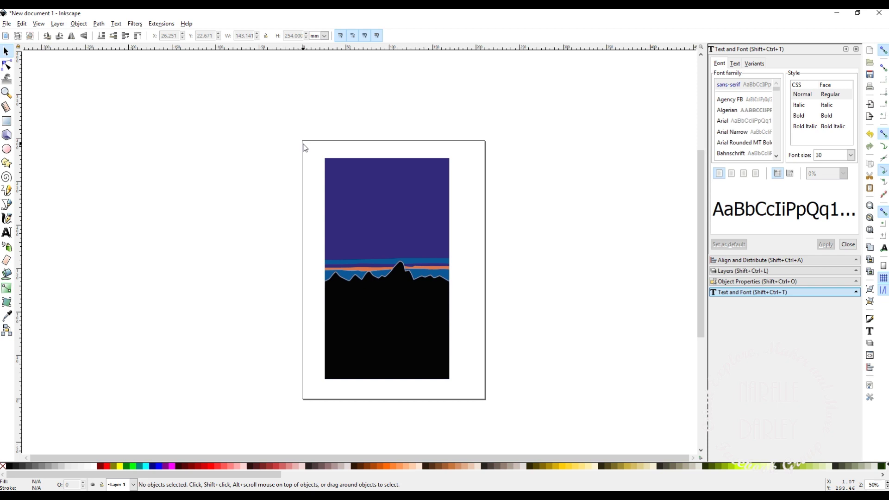
- Move the traced group off the page to about X -160 mm, Y 25 mm, and delete the original bitmap
{"action": "left_click", "coordinate": [396, 201]}
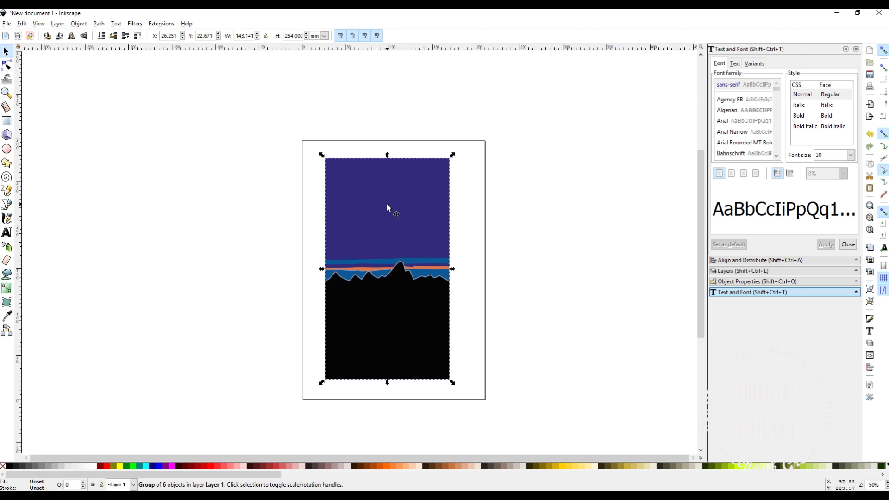
{"action": "left_click_drag", "start_coordinate": [387, 204], "coordinate": [224, 203]}
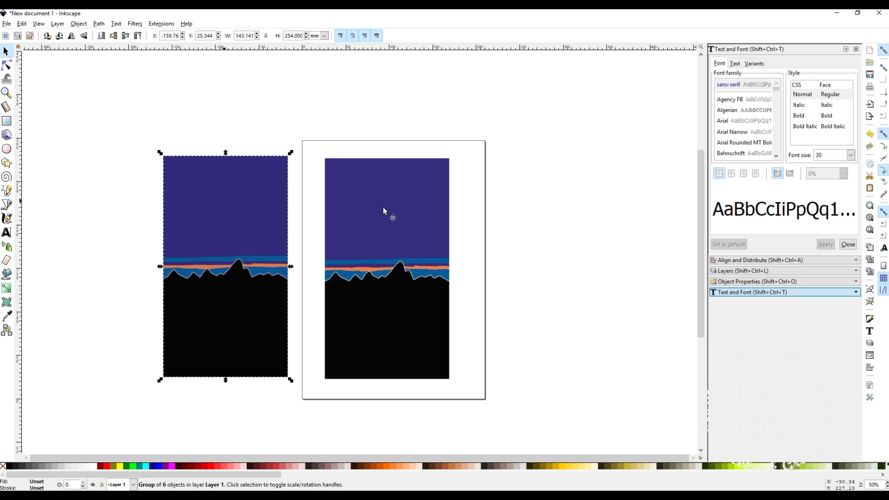
{"action": "key", "text": "Escape"}
{"action": "left_click_drag", "start_coordinate": [316, 143], "coordinate": [477, 397]}
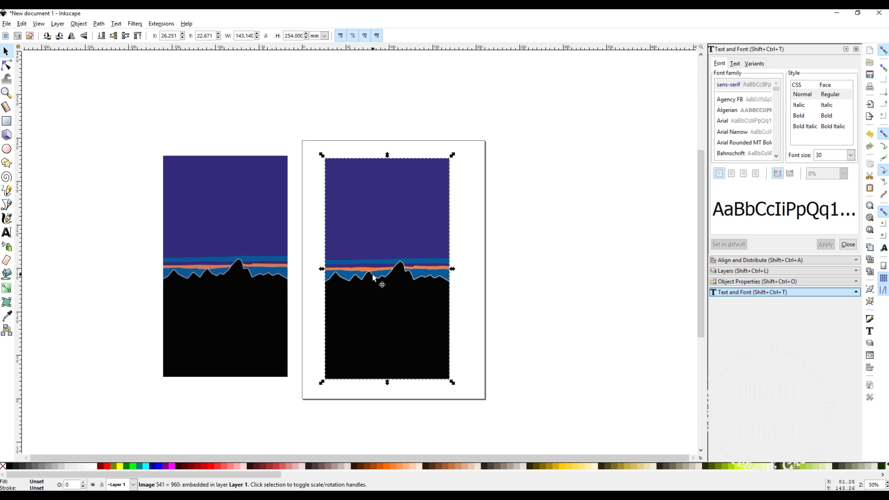
{"action": "key", "text": "Delete"}
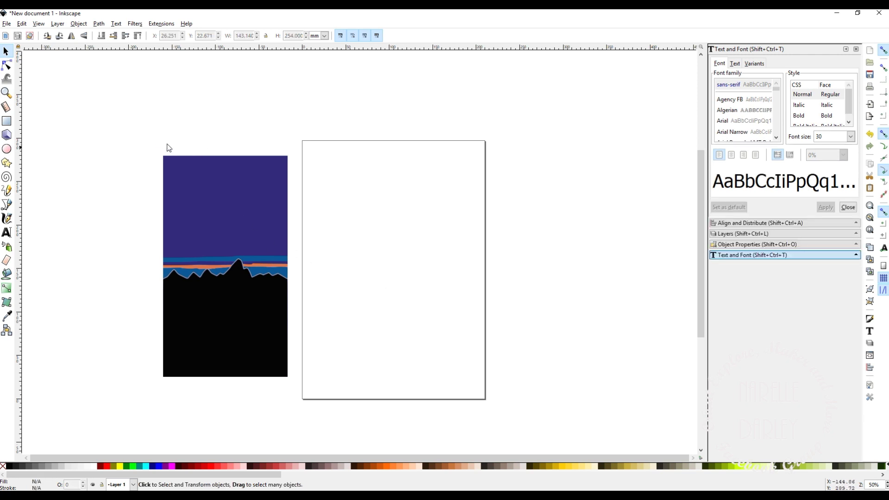
- Save the drawing with the traced group as Mountains2 in Inkscape SVG format in the Cricut folder
{"action": "left_click_drag", "start_coordinate": [141, 139], "coordinate": [305, 404]}
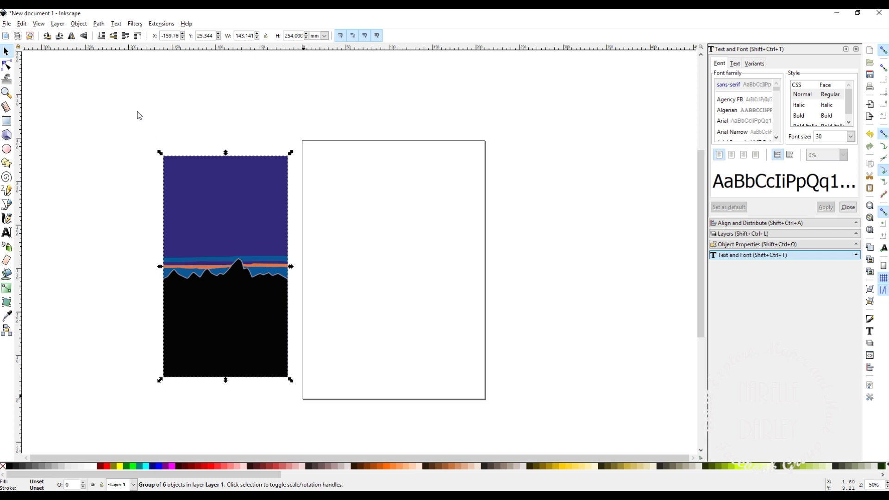
{"action": "left_click", "coordinate": [8, 24]}
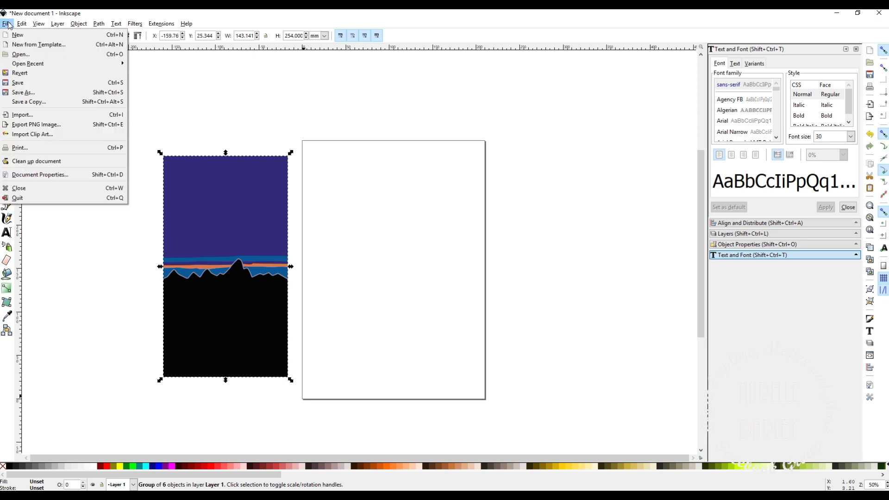
{"action": "left_click", "coordinate": [23, 92]}
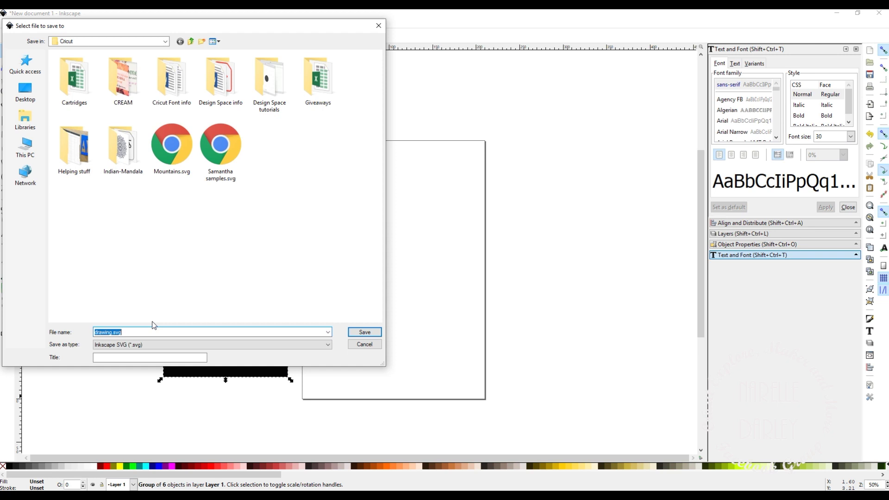
{"action": "type", "text": "Mou"}
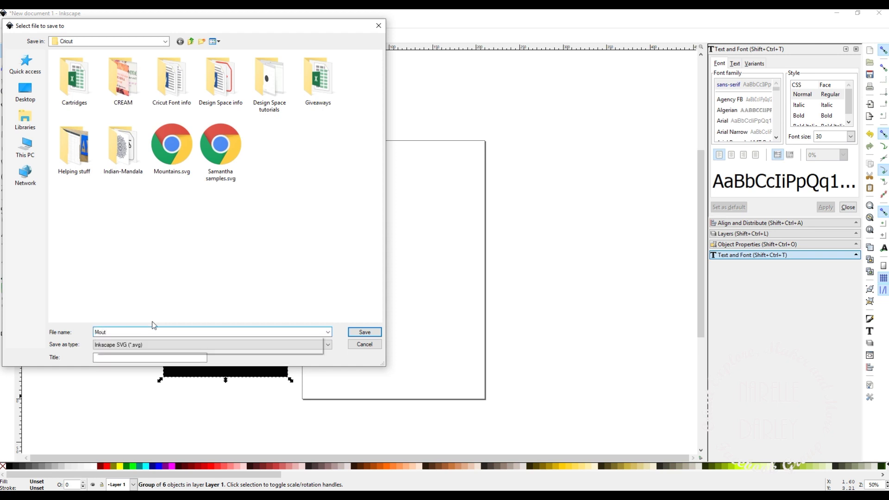
{"action": "type", "text": "ntains"}
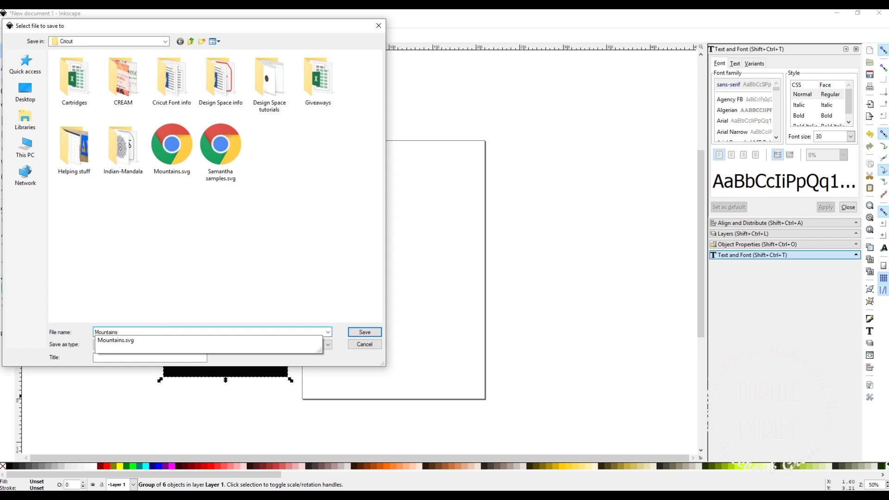
{"action": "type", "text": "2"}
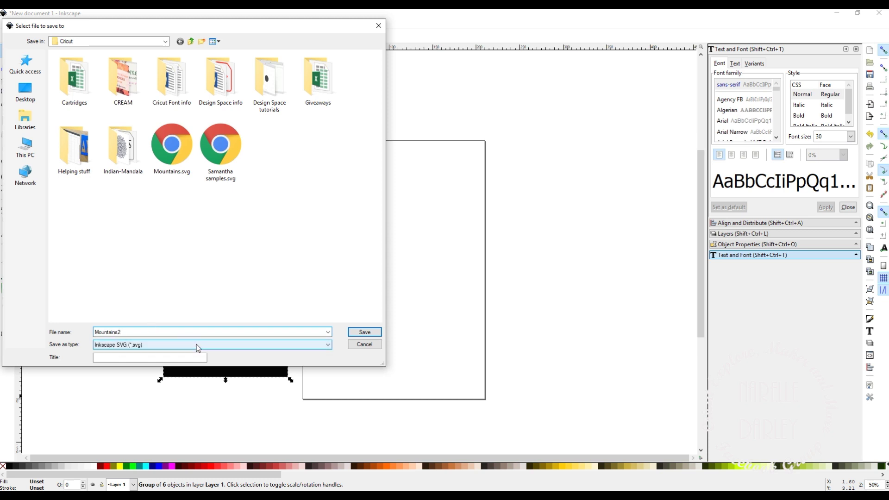
{"action": "left_click", "coordinate": [364, 333]}
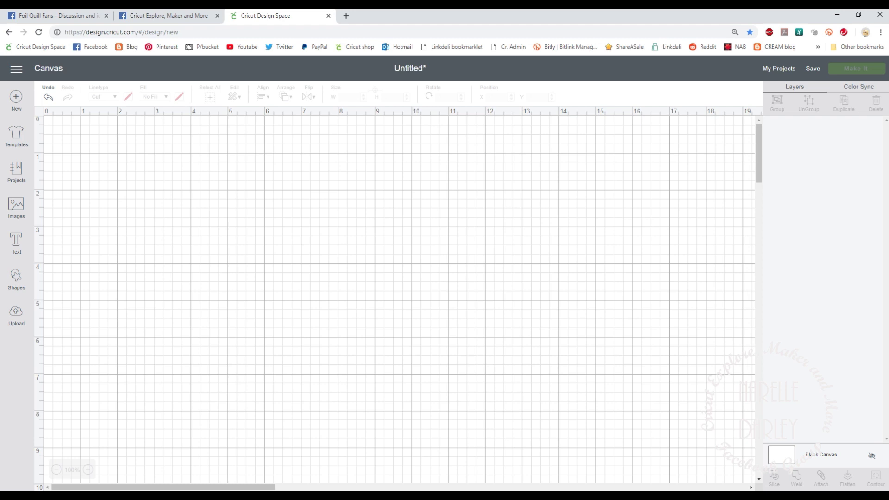
- In Cricut Design Space, upload Mountains2.svg from the Cricut folder and save it under the image name Mountains2
{"action": "left_click", "coordinate": [24, 326]}
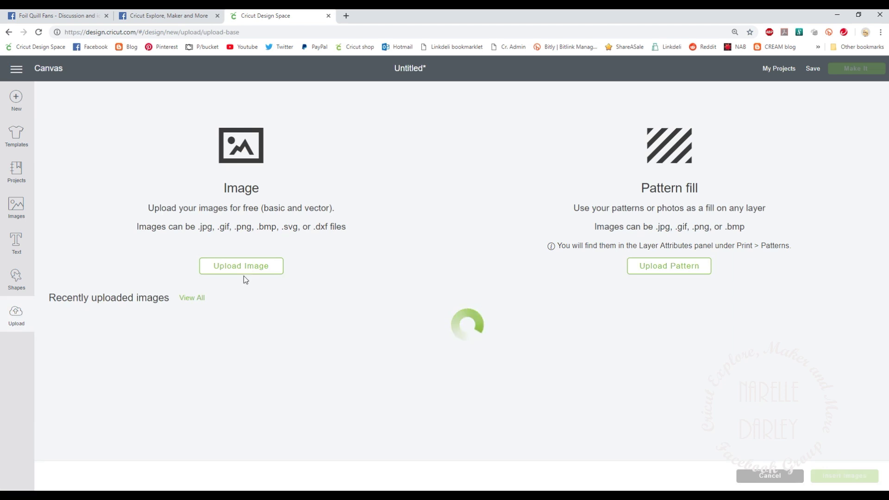
{"action": "left_click", "coordinate": [241, 271]}
{"action": "left_click", "coordinate": [468, 273]}
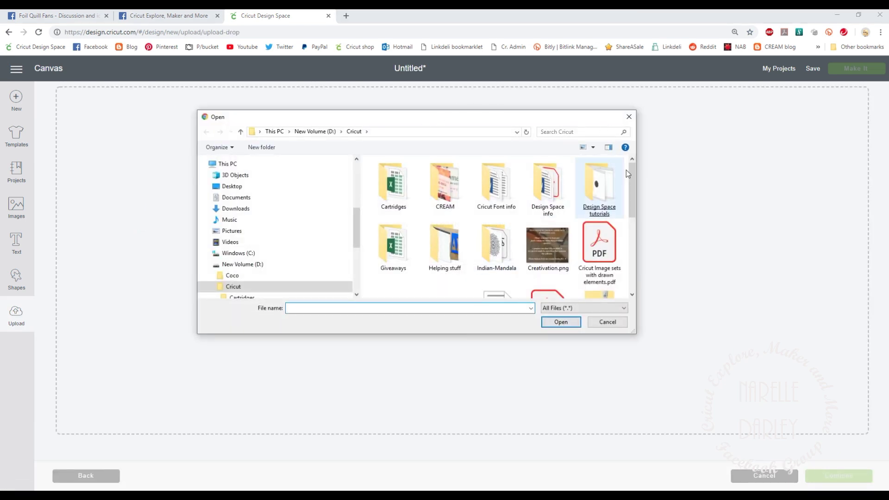
{"action": "left_click_drag", "start_coordinate": [632, 173], "coordinate": [635, 245]}
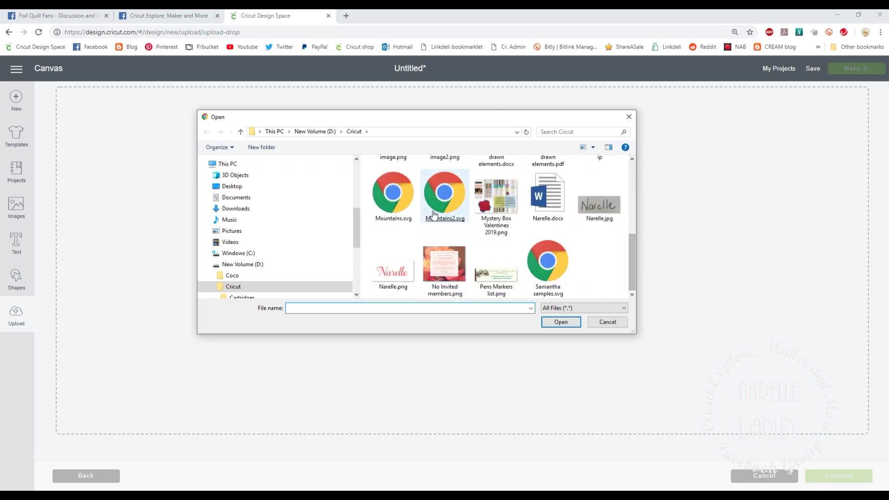
{"action": "double_click", "coordinate": [453, 202]}
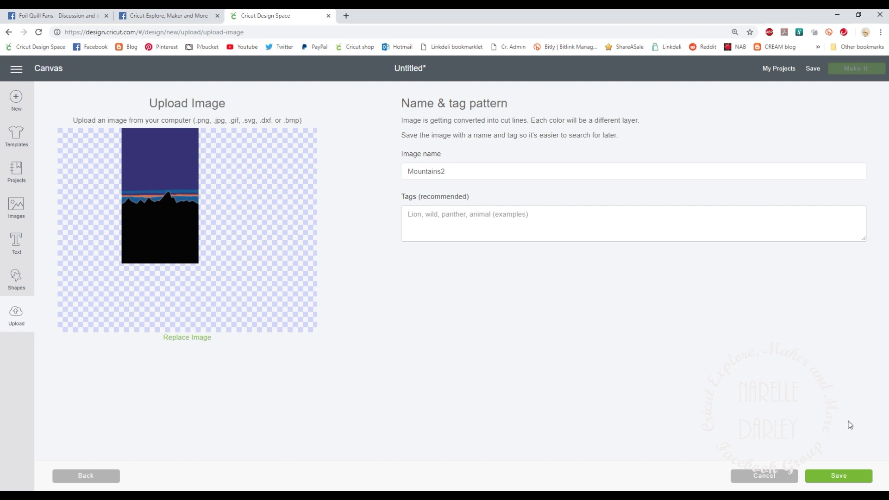
{"action": "left_click", "coordinate": [841, 477]}
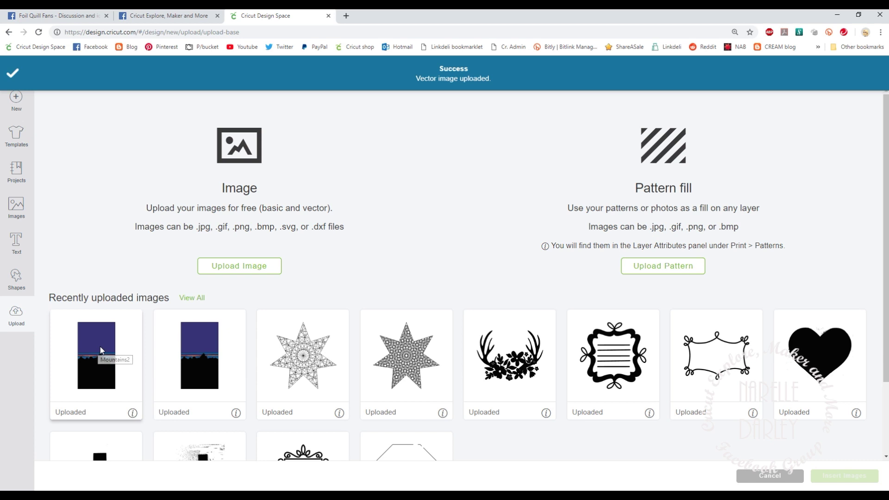
- Insert the uploaded Mountains2 image, enlarge it to about 4.94 by 8.76 inches and move it to about X 1.21, Y 0.25
{"action": "left_click", "coordinate": [100, 347]}
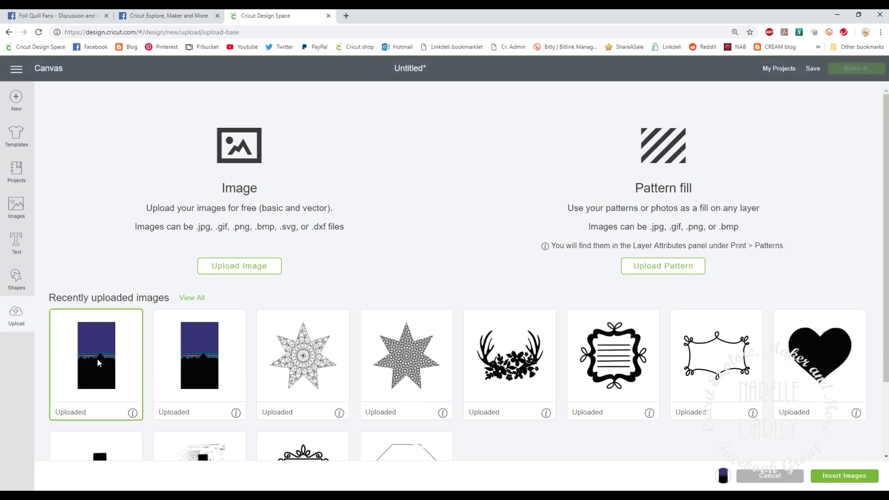
{"action": "left_click", "coordinate": [844, 473]}
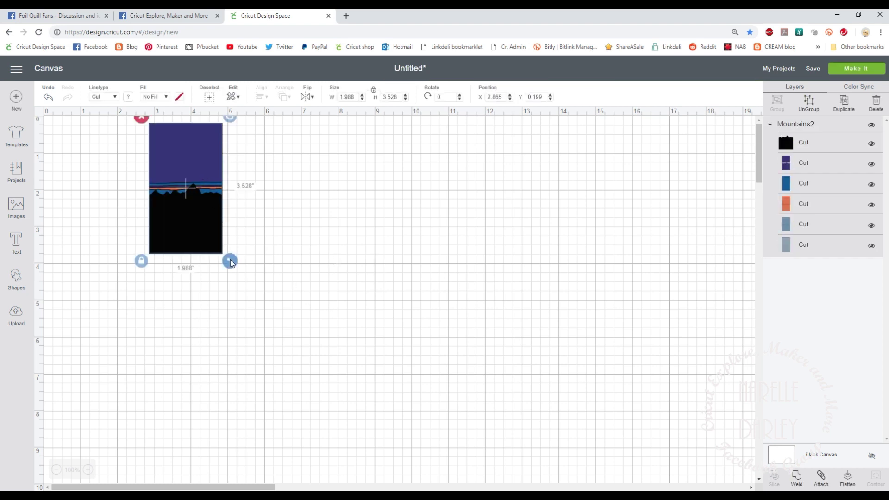
{"action": "left_click_drag", "start_coordinate": [230, 261], "coordinate": [374, 457]}
{"action": "left_click_drag", "start_coordinate": [213, 374], "coordinate": [155, 375]}
{"action": "left_click", "coordinate": [405, 334]}
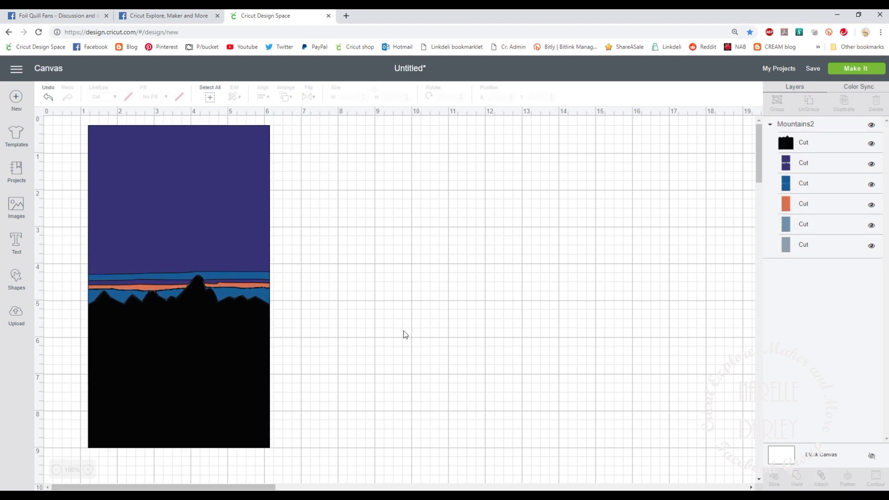
- Ungroup the mountain image, move the black layer to about X 9.07, Y 4.23, and compare it with Mountain.jpg in Photos
{"action": "left_click", "coordinate": [190, 365]}
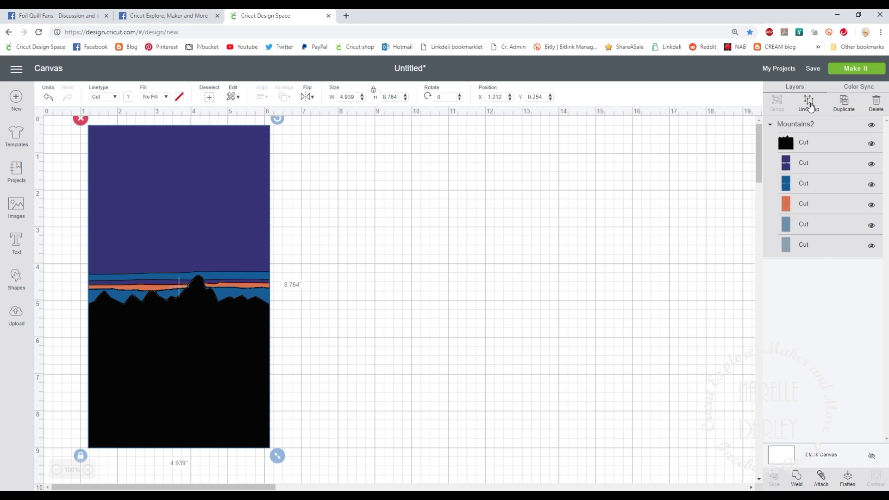
{"action": "left_click", "coordinate": [810, 106]}
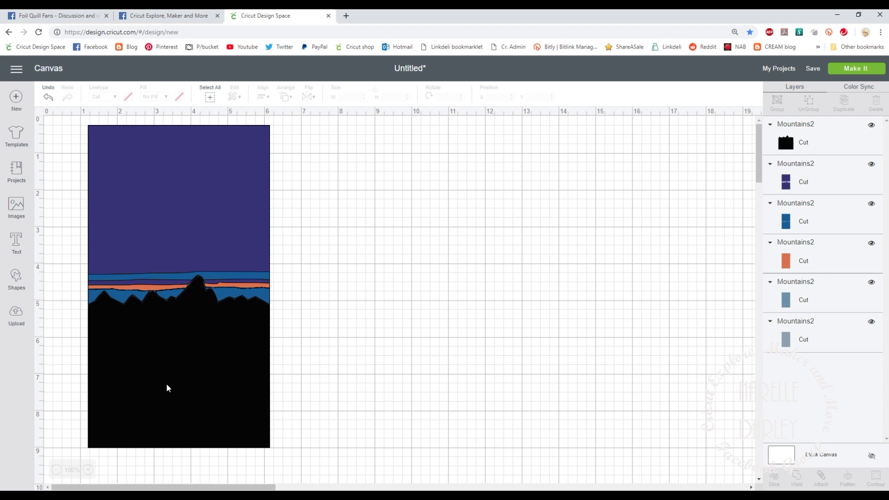
{"action": "left_click_drag", "start_coordinate": [153, 383], "coordinate": [432, 380]}
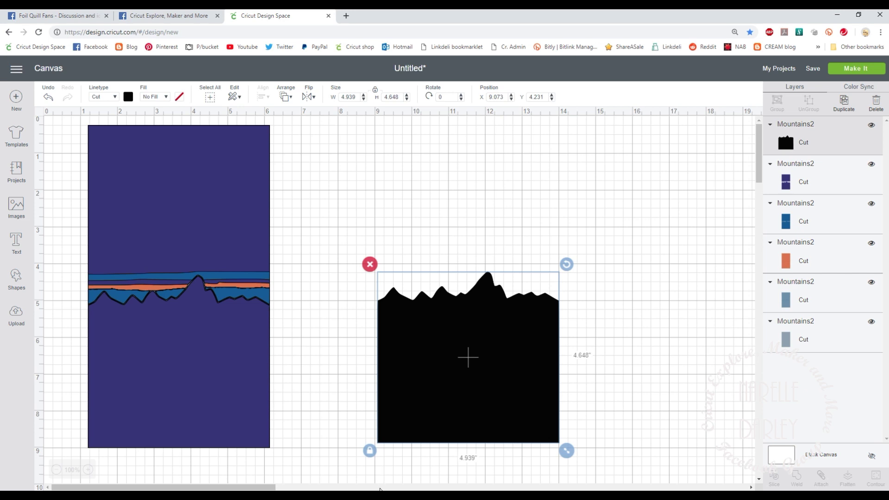
{"action": "key", "text": "alt+Tab"}
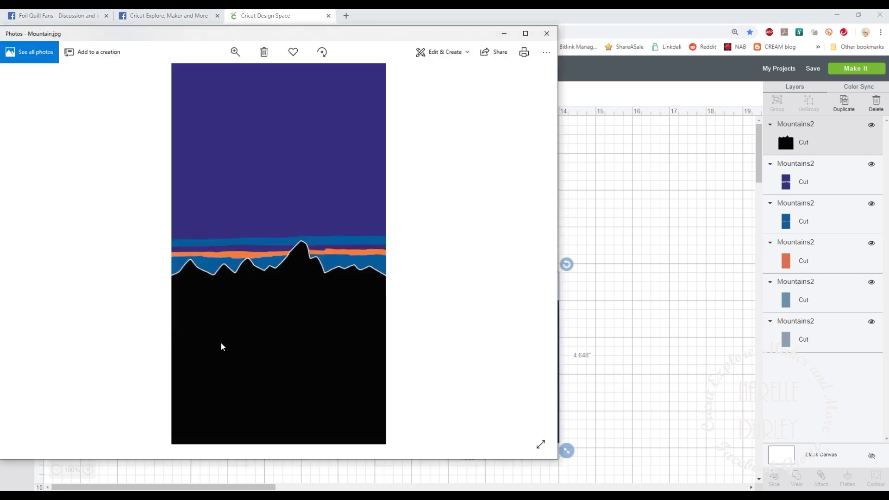
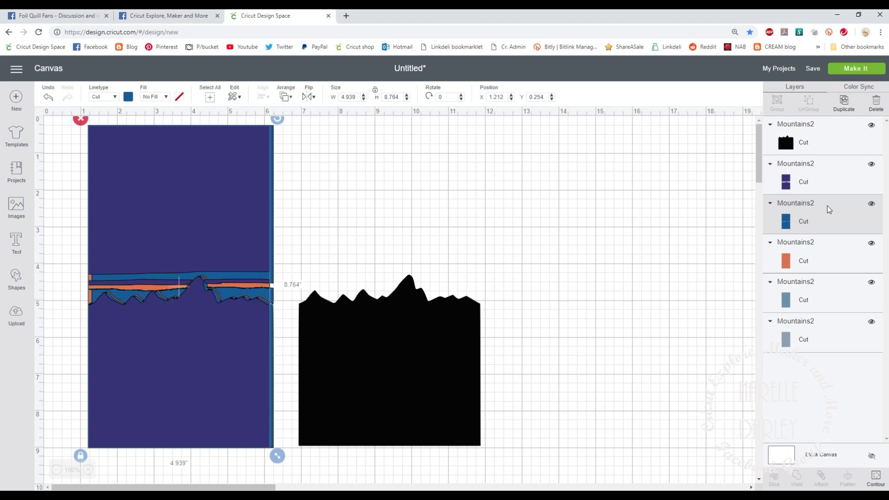
- Move the blue layer to about X 12.31, Y 0.24 and compare it with Mountain.jpg in Photos
{"action": "left_click_drag", "start_coordinate": [278, 269], "coordinate": [681, 269]}
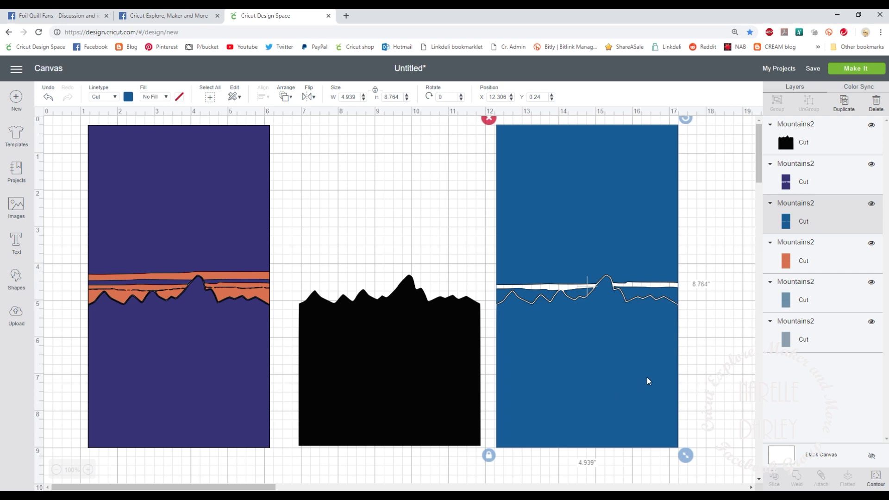
{"action": "key", "text": "alt+Tab"}
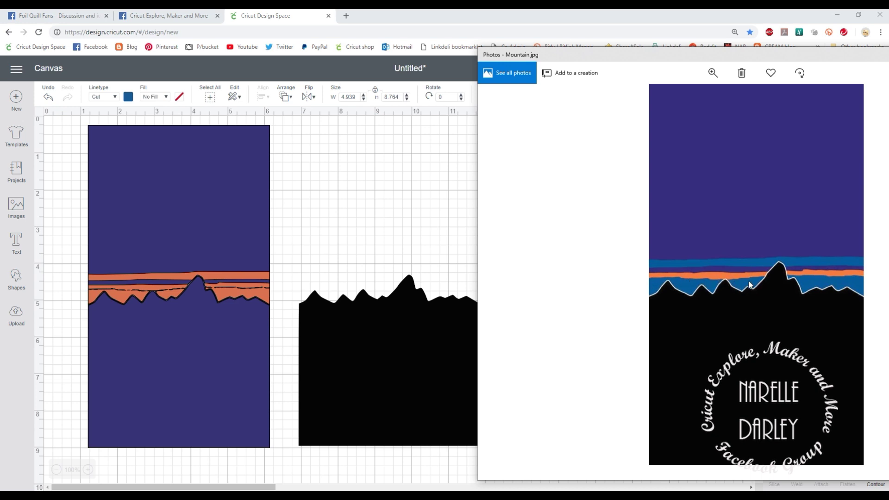
{"action": "key", "text": "alt+Tab"}
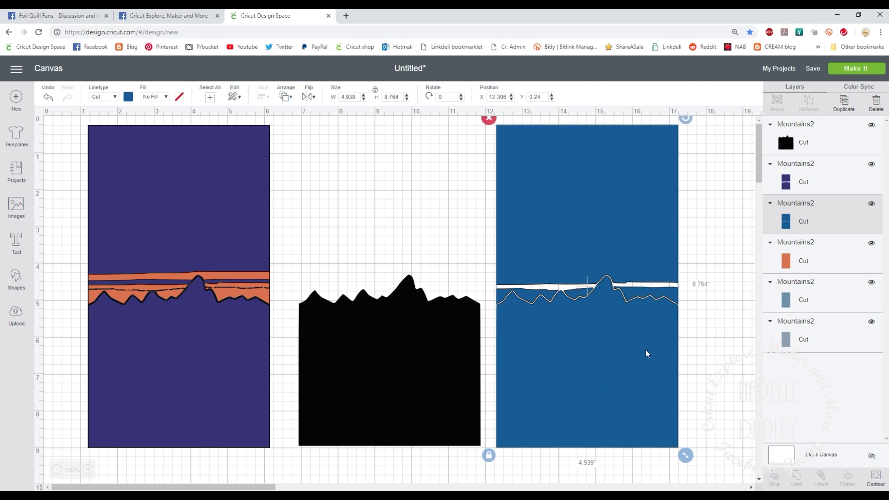
- Reposition the black mountain layer between the layer stack and the blue layer, at about X 6.7 inches
{"action": "left_click_drag", "start_coordinate": [387, 381], "coordinate": [547, 391]}
{"action": "left_click_drag", "start_coordinate": [480, 399], "coordinate": [348, 386]}
{"action": "left_click", "coordinate": [585, 376]}
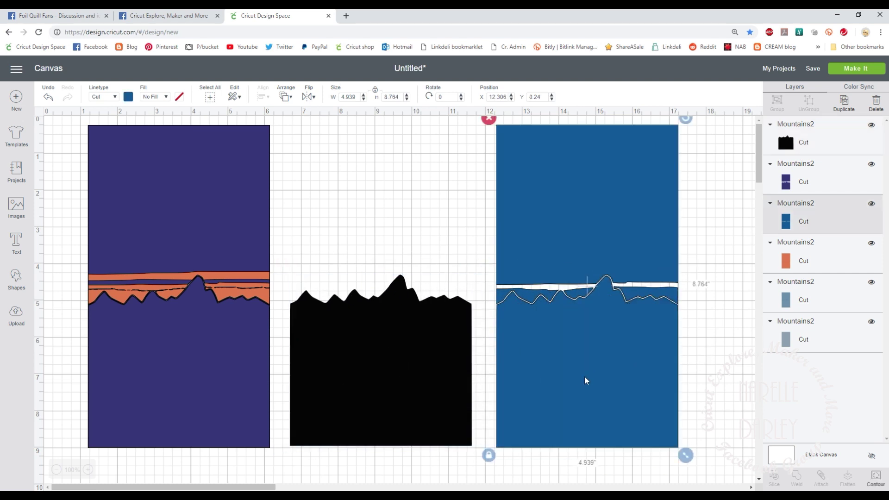
- Hide the large lower mountain contour of the blue layer and fit the layer above the black mountain silhouette
{"action": "left_click", "coordinate": [873, 477]}
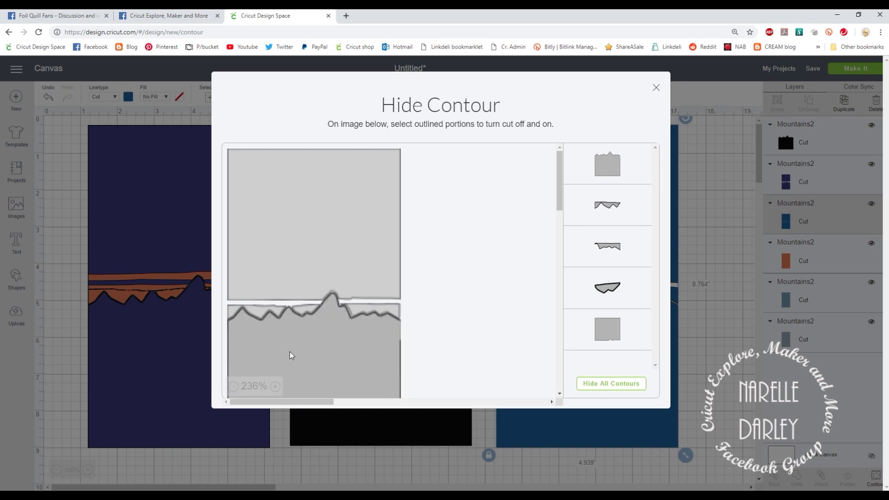
{"action": "left_click", "coordinate": [320, 342]}
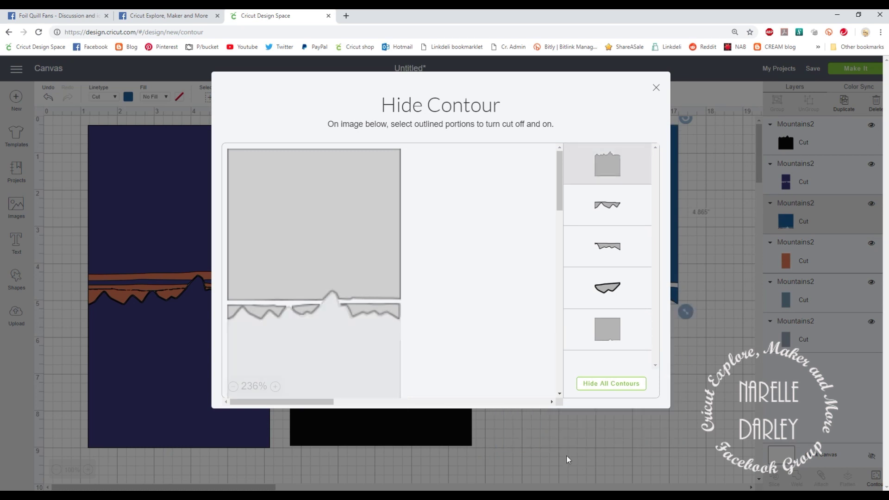
{"action": "left_click", "coordinate": [531, 452]}
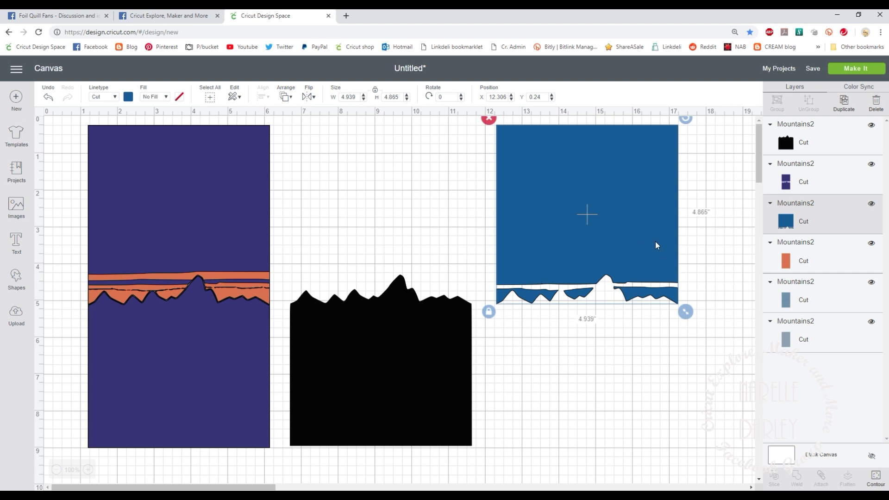
{"action": "left_click_drag", "start_coordinate": [663, 235], "coordinate": [457, 234]}
{"action": "left_click", "coordinate": [616, 338]}
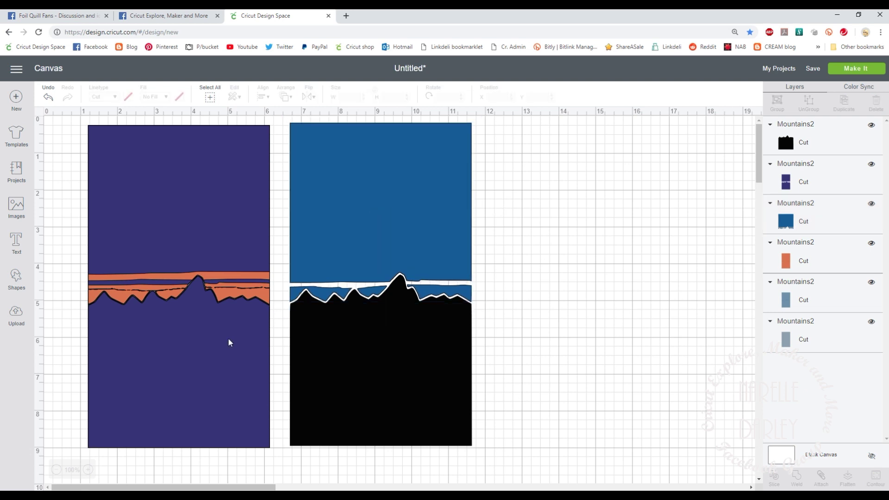
- Move the purple layer to about X 12.5, Y 0.21 and compare it with Mountain.jpg in Photos
{"action": "left_click_drag", "start_coordinate": [190, 364], "coordinate": [604, 368]}
{"action": "key", "text": "alt+Tab"}
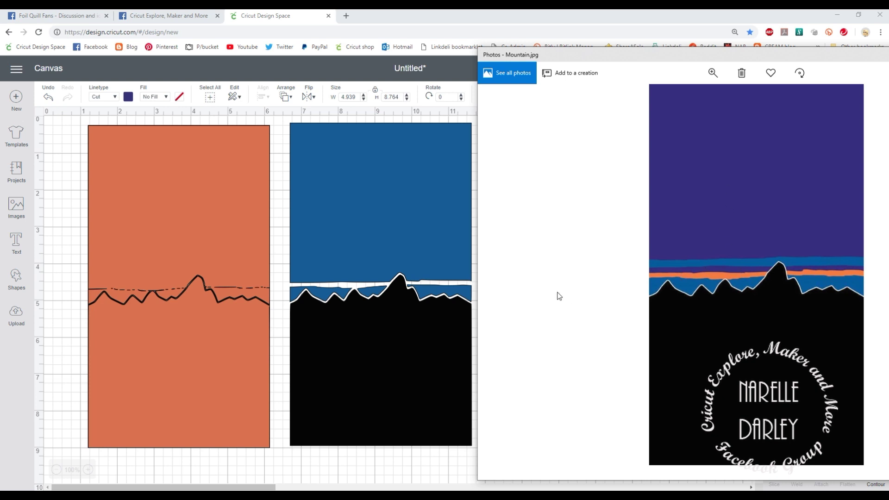
{"action": "key", "text": "alt+Tab"}
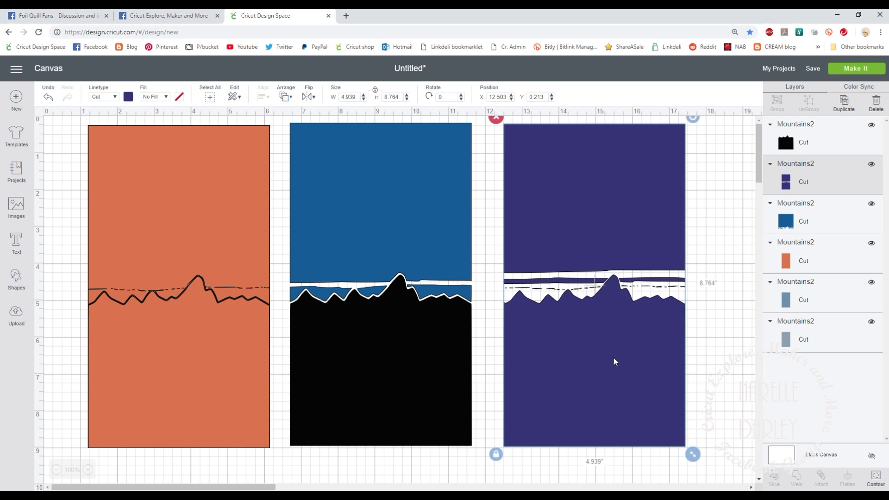
- Hide all purple contours except the sky block and two thin strips, and place the layer over the blue one at about X 6.68, Y 0.17
{"action": "left_click", "coordinate": [876, 477]}
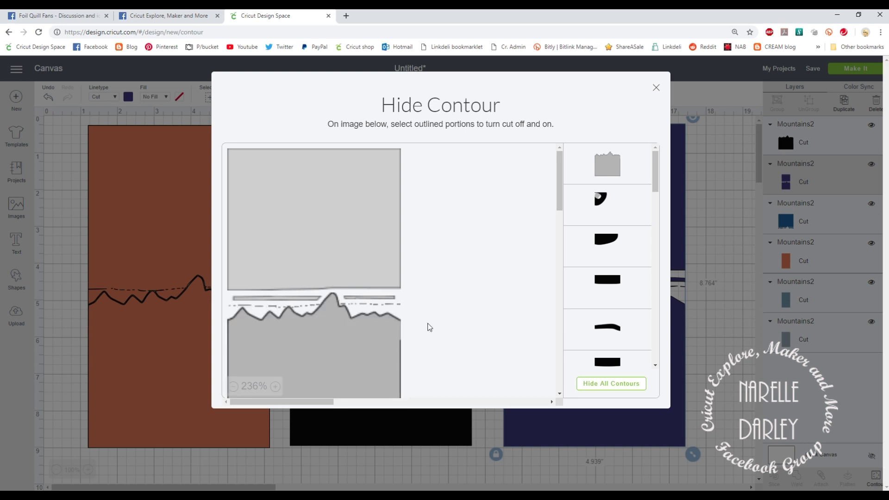
{"action": "left_click", "coordinate": [609, 386]}
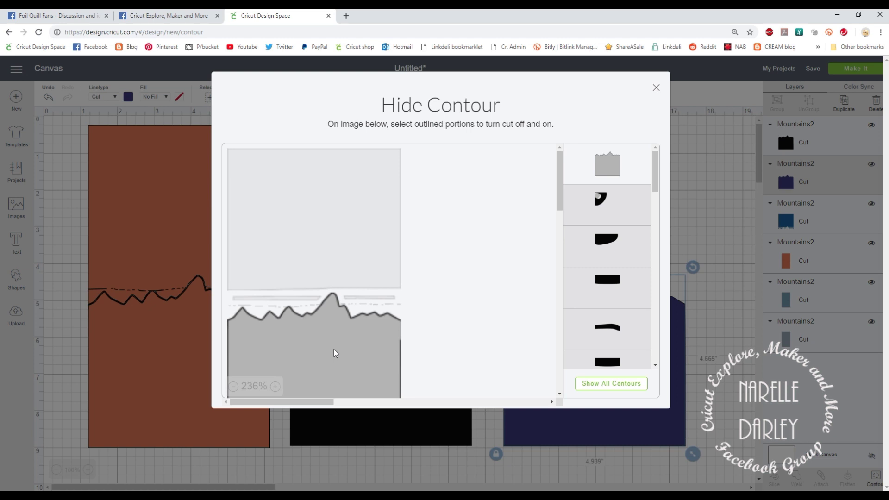
{"action": "left_click", "coordinate": [321, 185]}
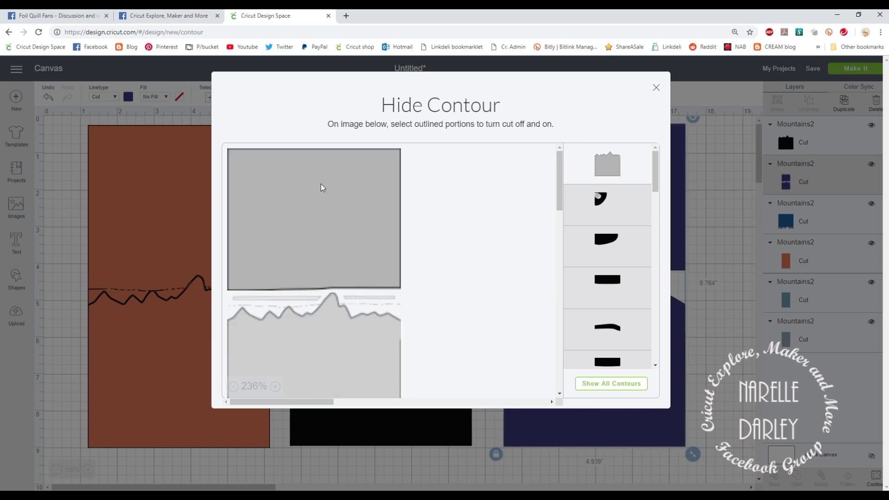
{"action": "left_click", "coordinate": [239, 299]}
{"action": "left_click", "coordinate": [387, 300]}
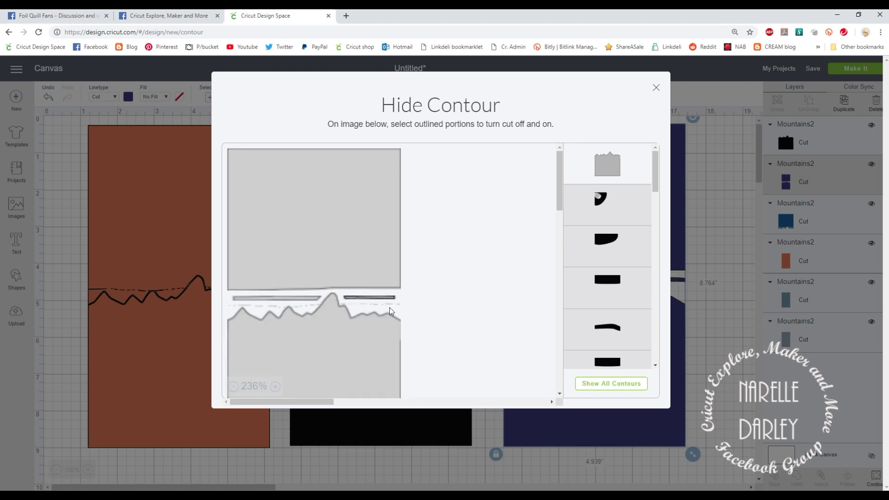
{"action": "left_click", "coordinate": [319, 351]}
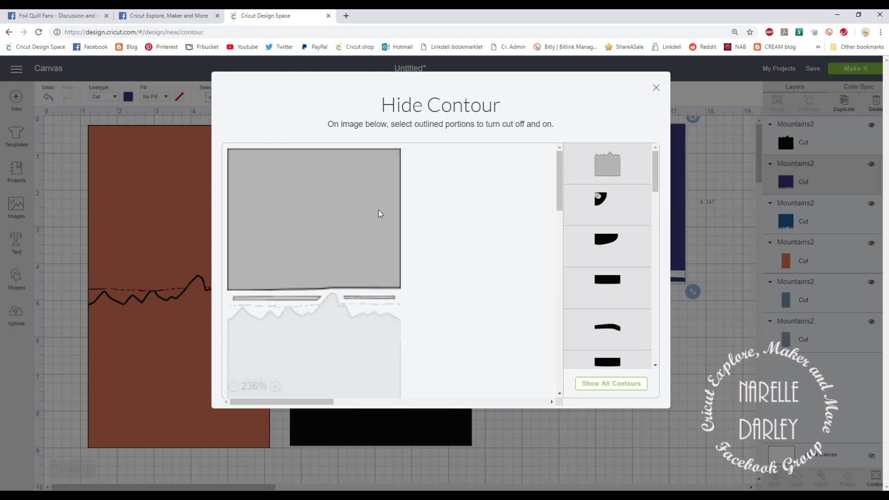
{"action": "left_click", "coordinate": [545, 446]}
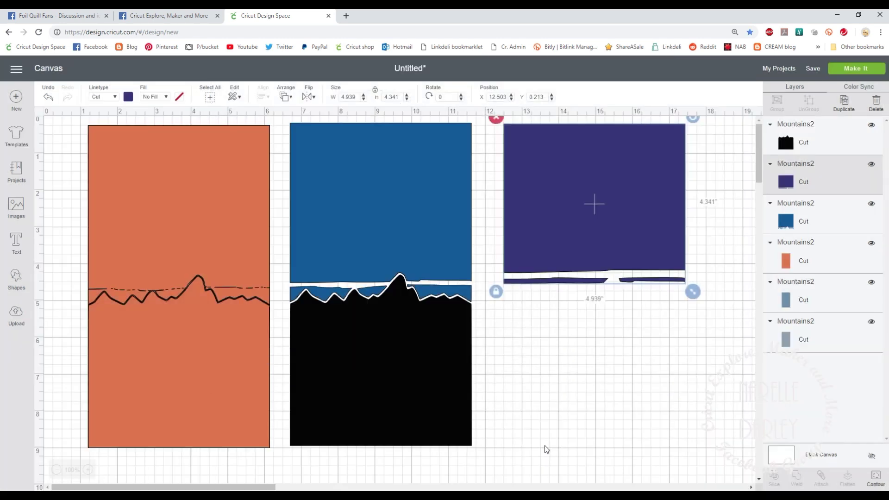
{"action": "left_click_drag", "start_coordinate": [671, 213], "coordinate": [455, 216]}
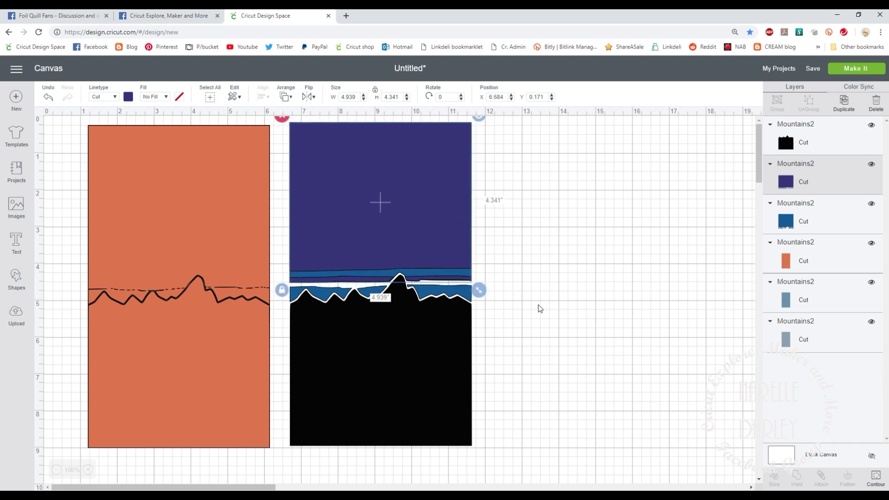
- Compare the orange layer with Mountain.jpg, and move the black, purple and blue layers together onto it at about X 1.2, Y 0.19
{"action": "left_click", "coordinate": [171, 387]}
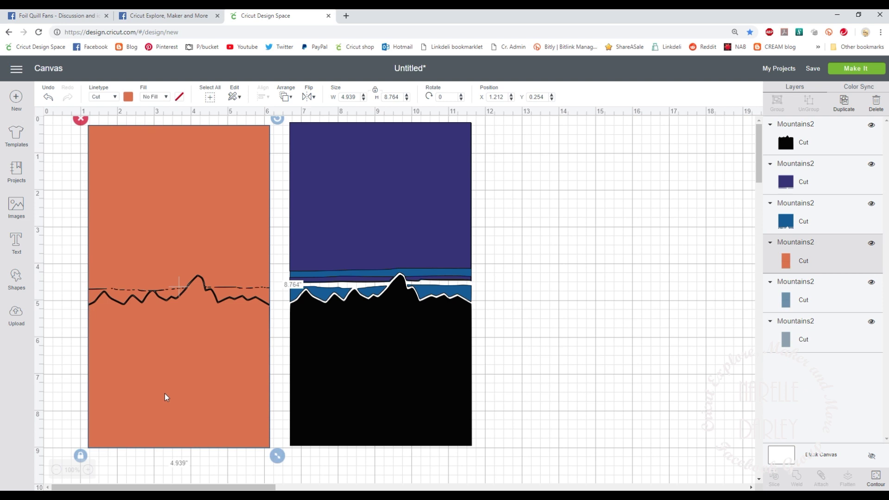
{"action": "key", "text": "alt+Tab"}
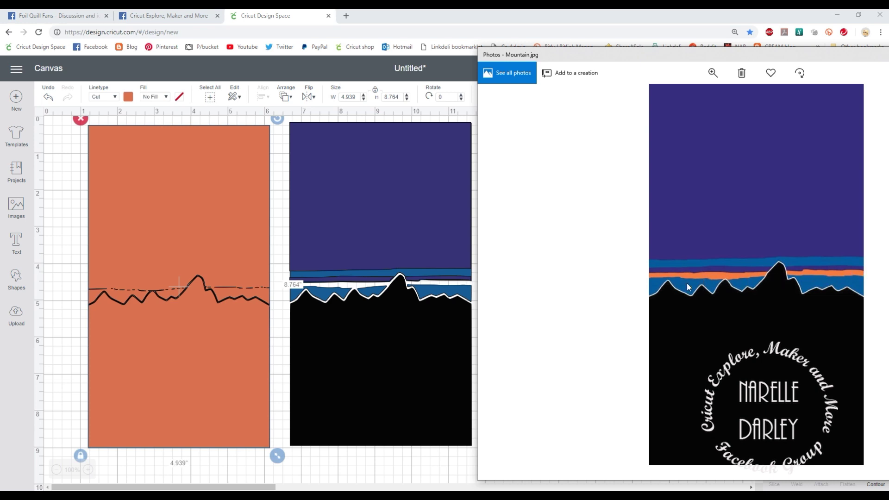
{"action": "key", "text": "alt+Tab"}
{"action": "left_click", "coordinate": [533, 336]}
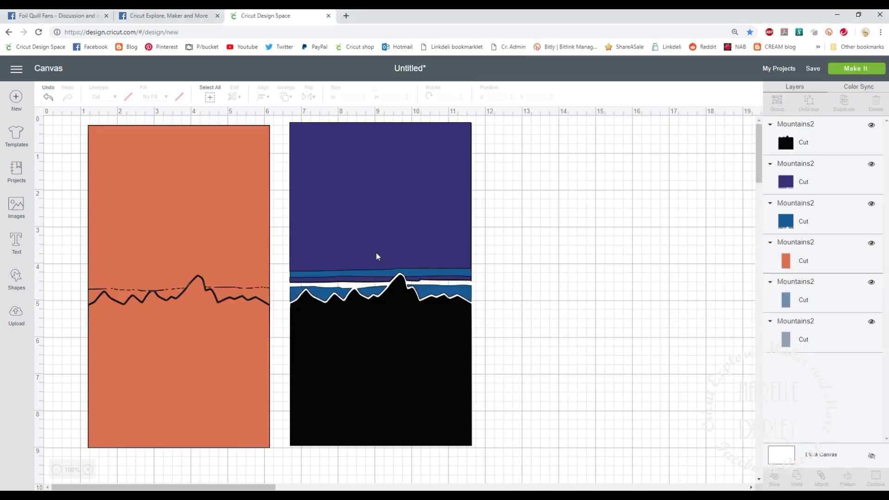
{"action": "left_click_drag", "start_coordinate": [284, 117], "coordinate": [487, 448]}
{"action": "left_click_drag", "start_coordinate": [384, 400], "coordinate": [247, 393]}
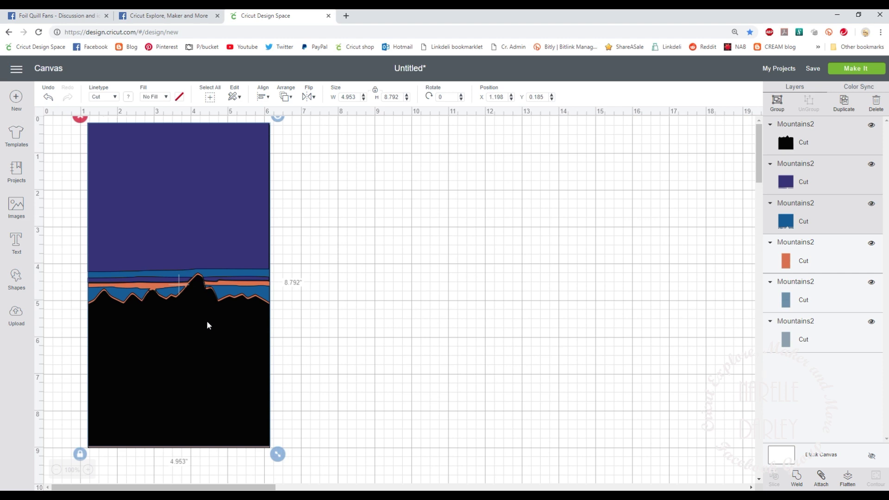
- Hide all contours of the orange layer, including the large lower mountain, except the sky block with the jagged lower edge
{"action": "left_click", "coordinate": [847, 255]}
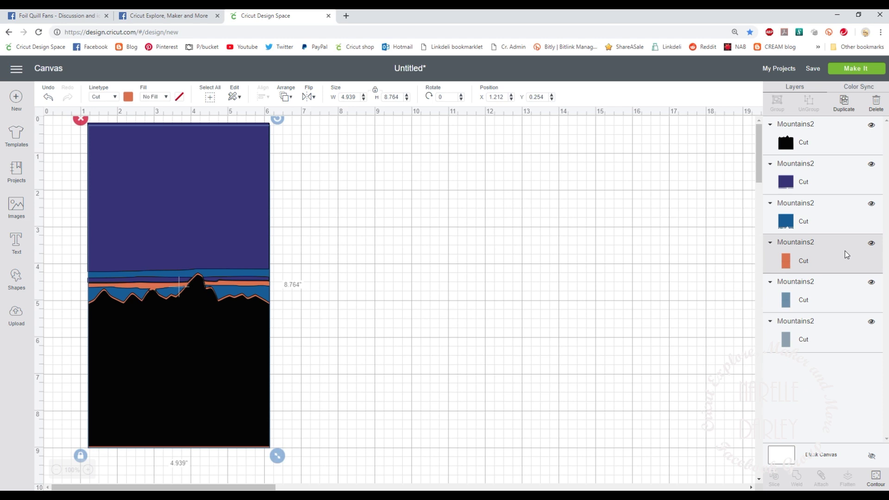
{"action": "left_click", "coordinate": [876, 479]}
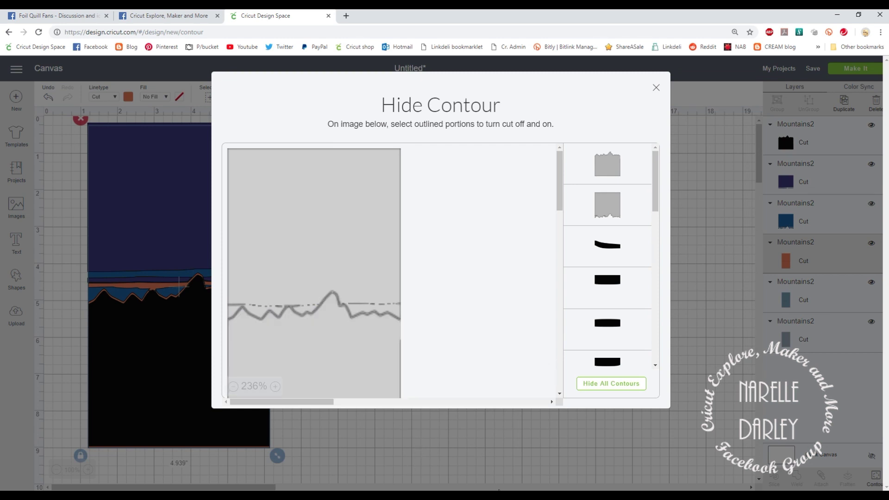
{"action": "left_click", "coordinate": [333, 343]}
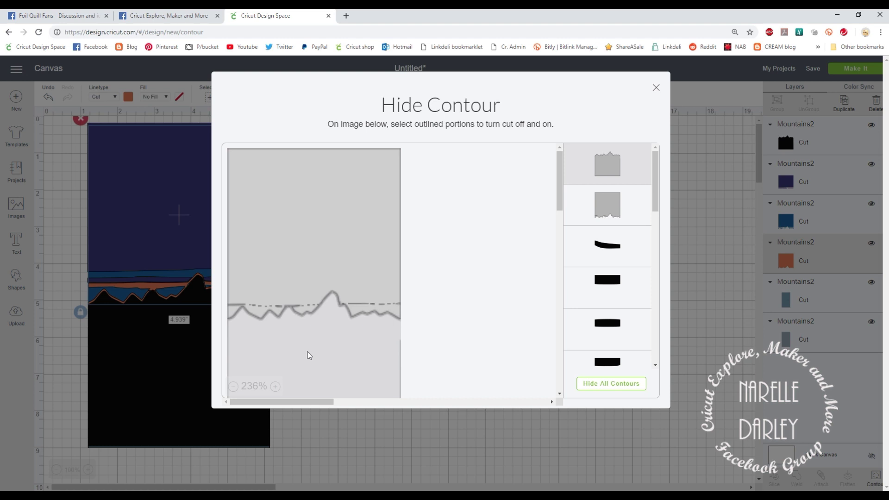
{"action": "left_click", "coordinate": [605, 388]}
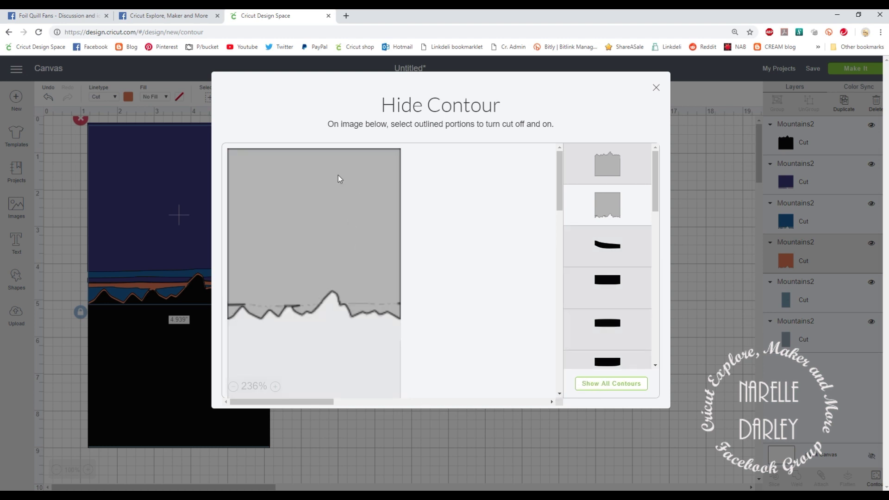
- Try showing the orange layer's lower mountain contour and hiding its sky contour, and restore the sky-only selection
{"action": "left_click", "coordinate": [308, 366]}
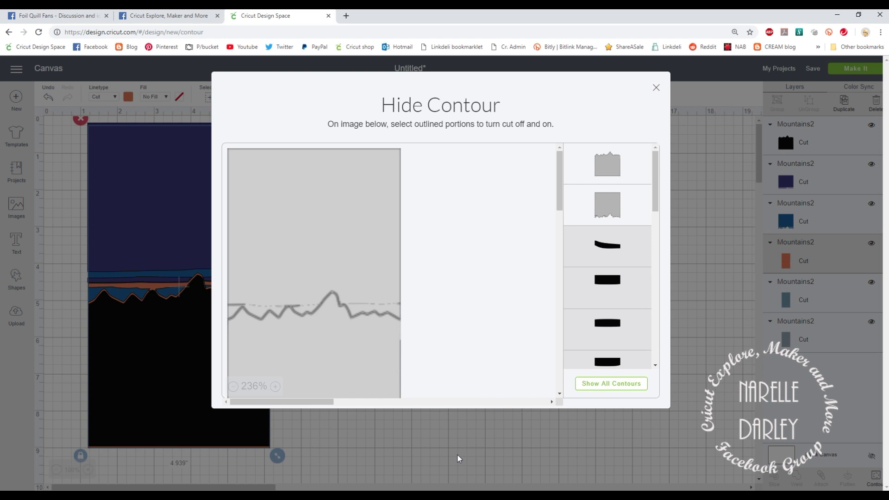
{"action": "left_click", "coordinate": [341, 238]}
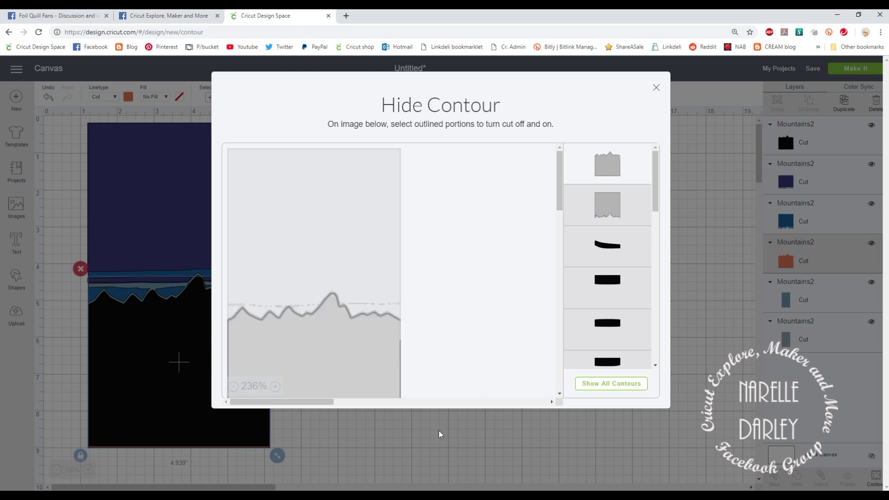
{"action": "left_click", "coordinate": [329, 229]}
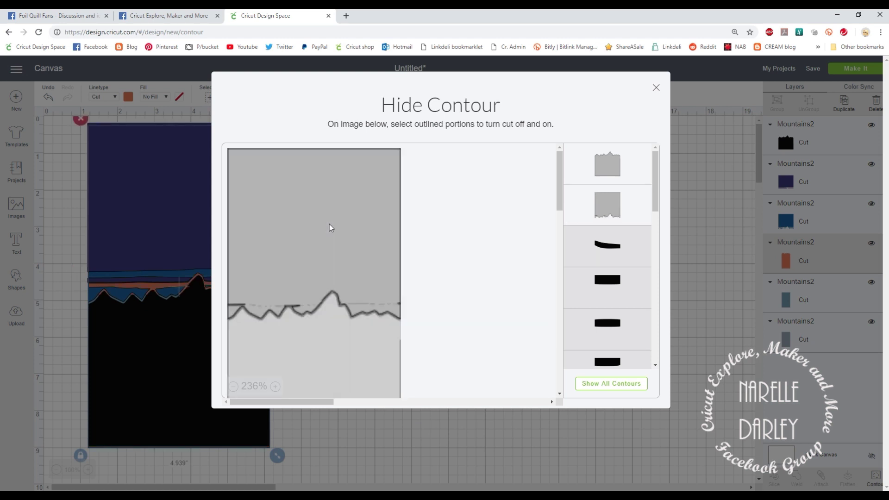
{"action": "left_click", "coordinate": [293, 354]}
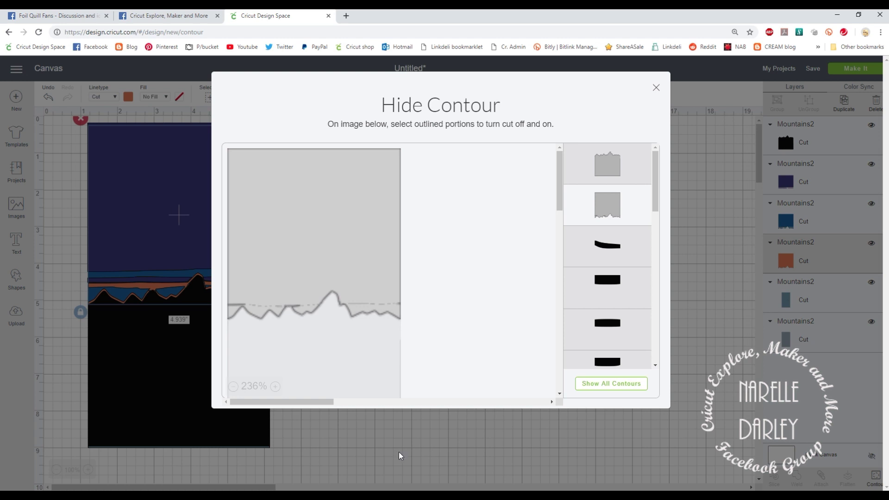
{"action": "left_click", "coordinate": [252, 297]}
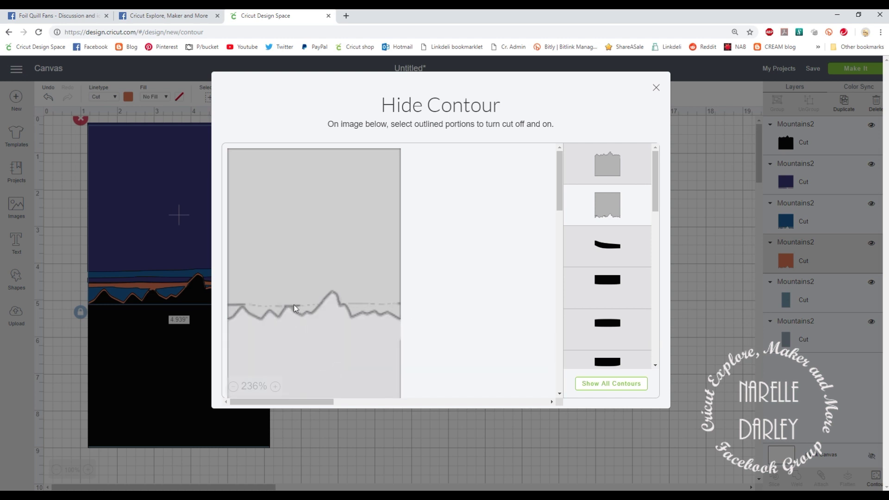
- Check the small contours along the orange layer's ridge line at 336% zoom and close the contour editor
{"action": "left_click", "coordinate": [283, 389]}
{"action": "left_click", "coordinate": [283, 389]}
{"action": "left_click", "coordinate": [283, 389]}
{"action": "left_click", "coordinate": [283, 389]}
{"action": "scroll", "coordinate": [385, 367], "scroll_direction": "down", "scroll_amount": 3}
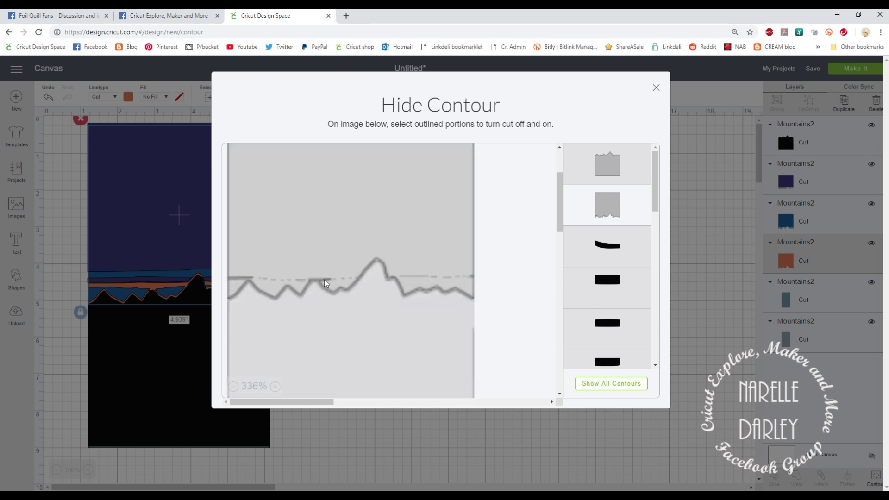
{"action": "left_click", "coordinate": [325, 283]}
{"action": "left_click", "coordinate": [326, 283]}
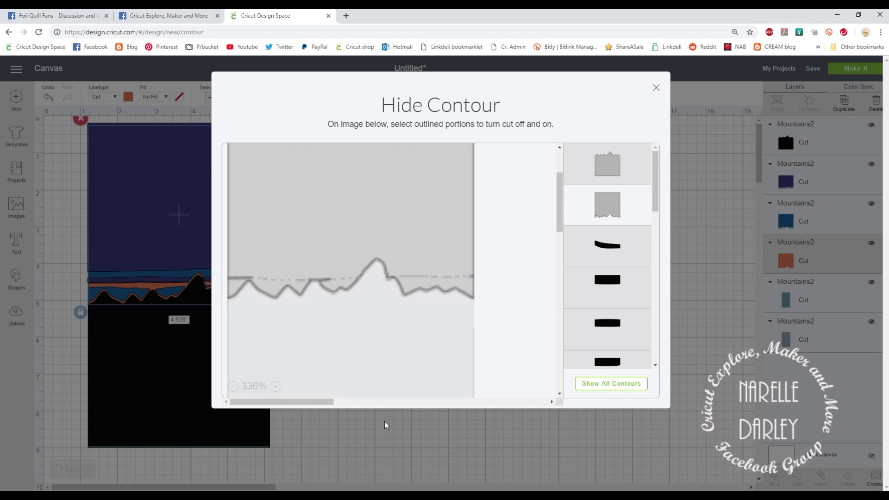
{"action": "left_click", "coordinate": [377, 440]}
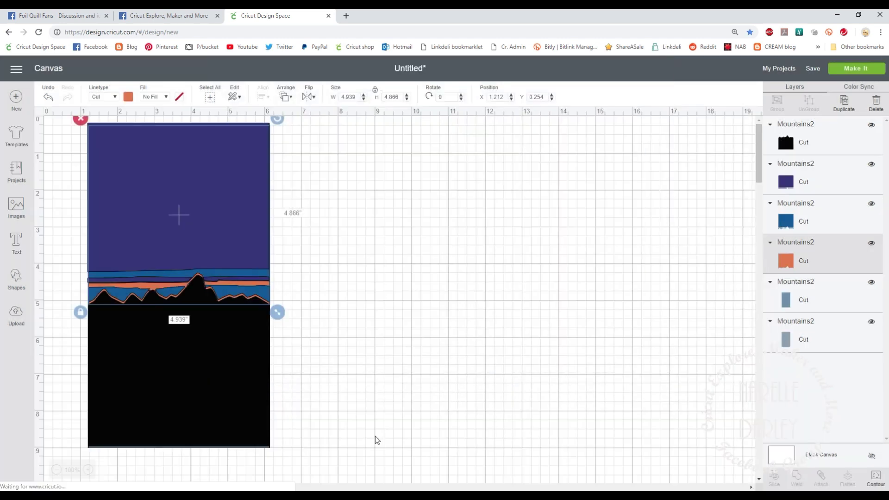
- Move the black, purple, blue and orange layers together off the grey-blue layers to about X 6.59, Y 0.21
{"action": "left_click", "coordinate": [416, 330]}
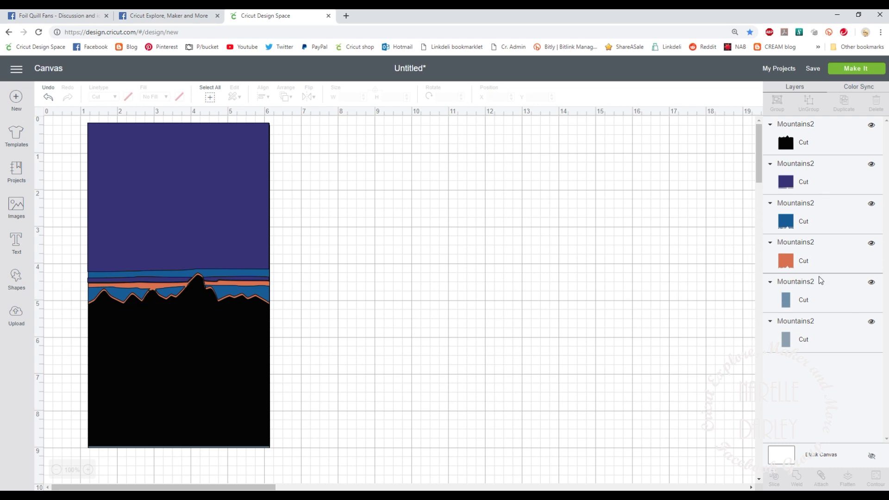
{"action": "left_click", "coordinate": [830, 300]}
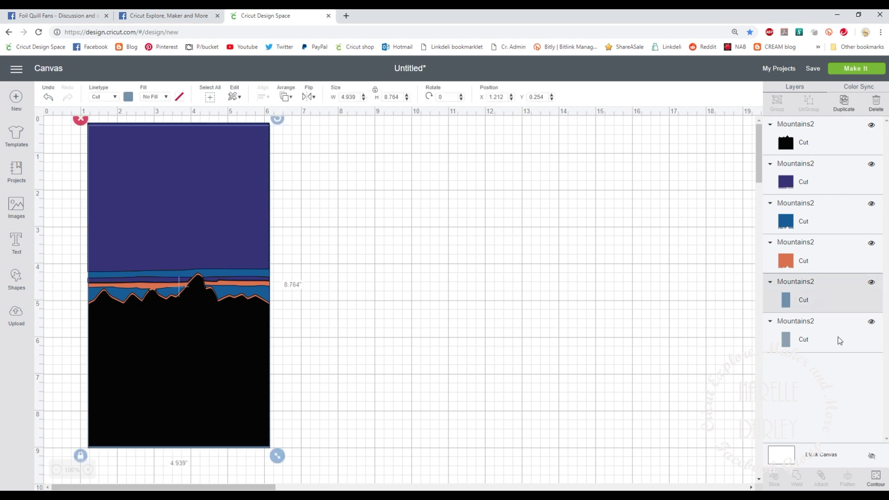
{"action": "left_click", "coordinate": [412, 225]}
{"action": "left_click", "coordinate": [838, 137]}
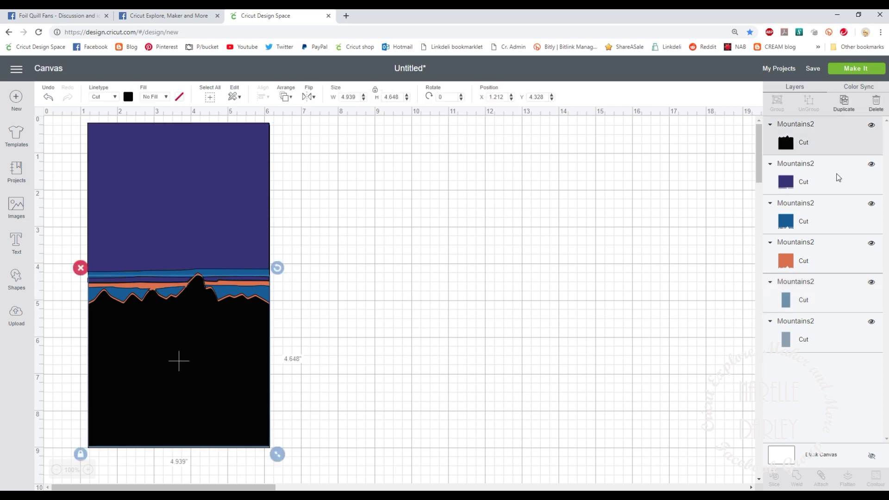
{"action": "left_click", "coordinate": [836, 177], "text": "shift"}
{"action": "left_click", "coordinate": [836, 218], "text": "shift"}
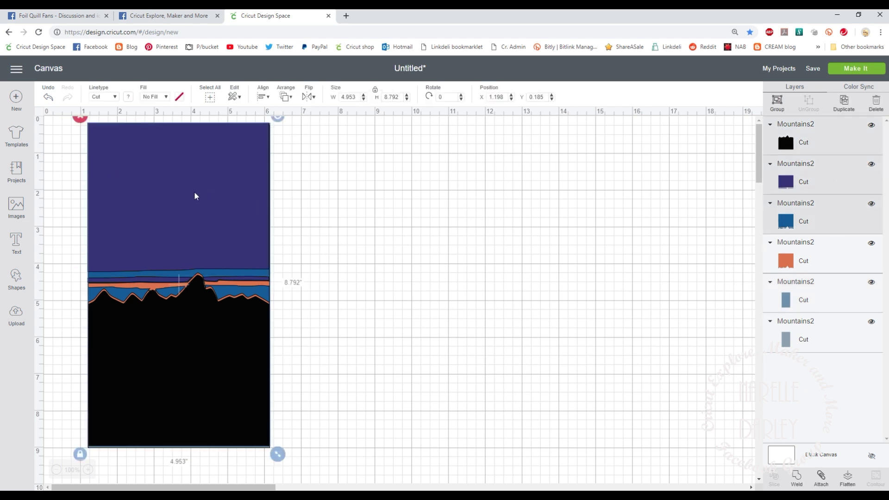
{"action": "left_click", "coordinate": [833, 255], "text": "shift"}
{"action": "left_click_drag", "start_coordinate": [158, 207], "coordinate": [361, 211]}
- Move the grey-blue layer with the mountain ridge outline aside to about X 14.1
{"action": "left_click", "coordinate": [199, 220]}
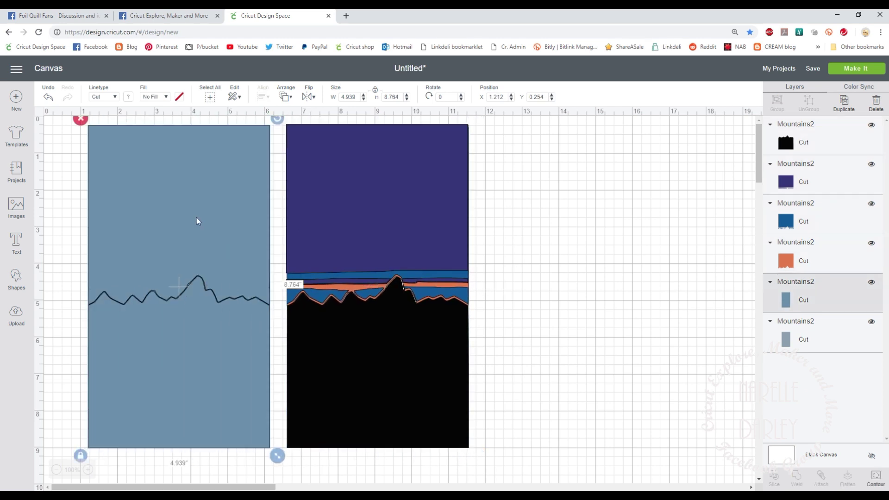
{"action": "left_click_drag", "start_coordinate": [254, 230], "coordinate": [193, 232]}
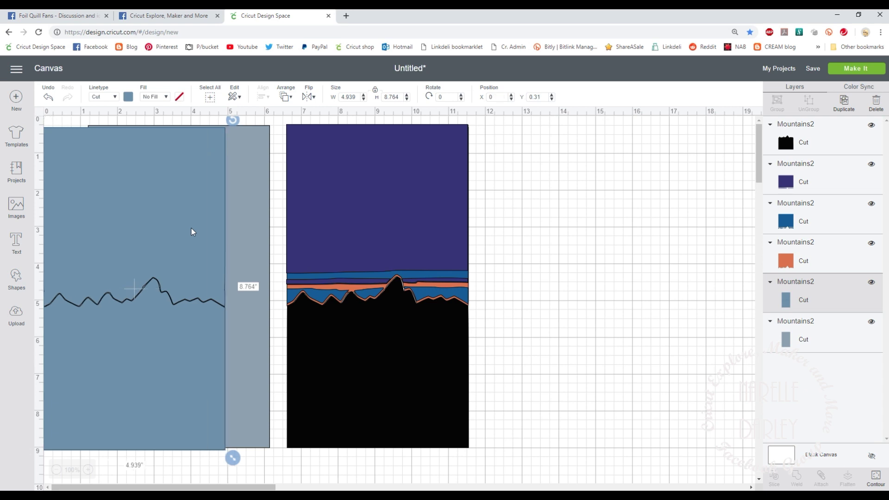
{"action": "left_click_drag", "start_coordinate": [104, 240], "coordinate": [619, 241]}
- Recolour the plain grey-blue rectangle white and place it behind the stacked colour layers
{"action": "left_click", "coordinate": [149, 195]}
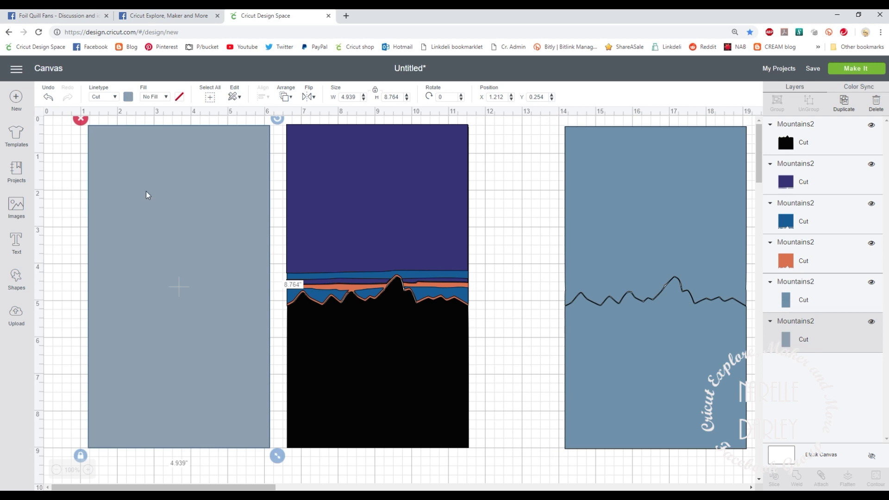
{"action": "left_click", "coordinate": [128, 97]}
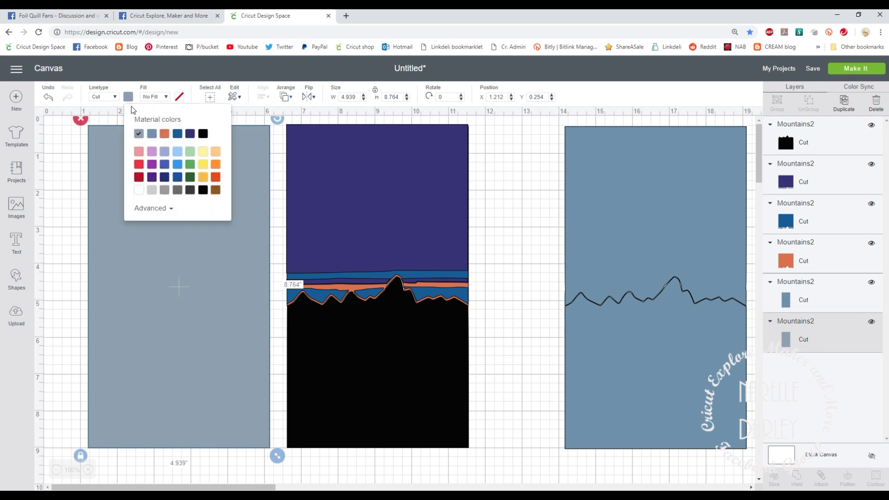
{"action": "left_click", "coordinate": [139, 190]}
{"action": "left_click_drag", "start_coordinate": [130, 263], "coordinate": [323, 254]}
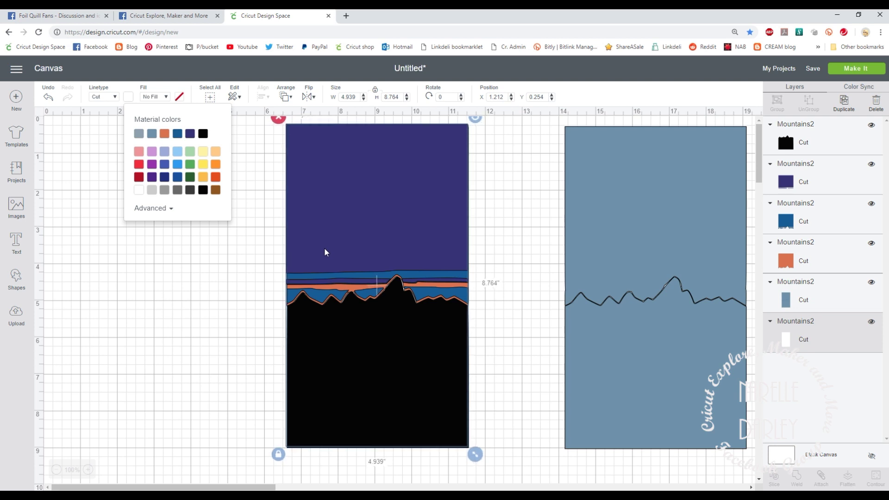
- Move the black mountain silhouette off the stack to about X 0.8 on the empty canvas
{"action": "left_click", "coordinate": [190, 308]}
{"action": "left_click_drag", "start_coordinate": [274, 119], "coordinate": [526, 472]}
{"action": "left_click", "coordinate": [417, 361]}
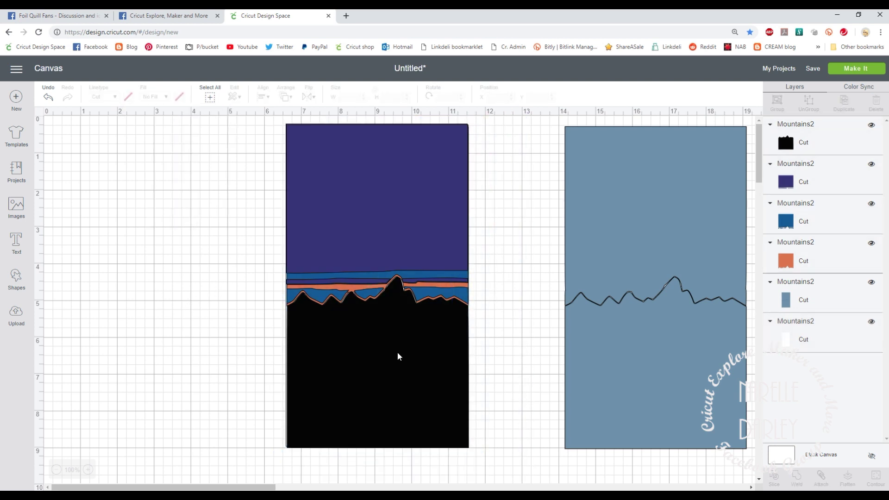
{"action": "left_click_drag", "start_coordinate": [439, 376], "coordinate": [224, 370]}
{"action": "left_click", "coordinate": [550, 350]}
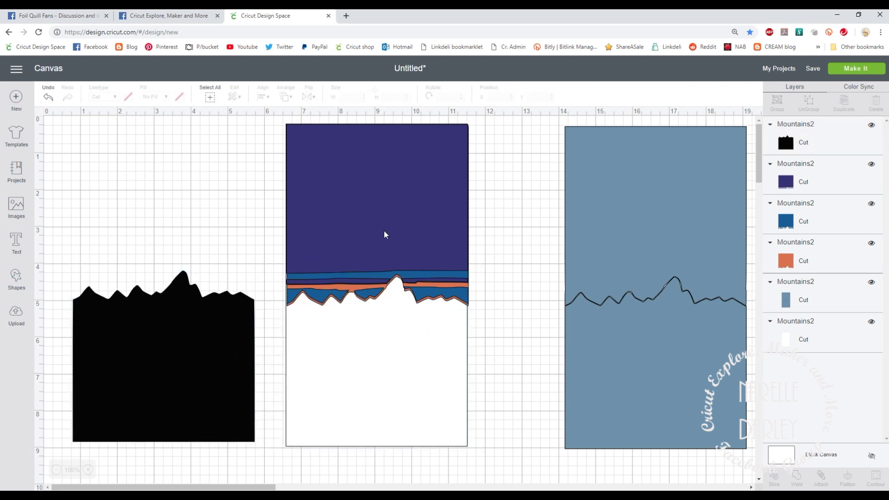
- Centre the purple, blue, orange and white layers horizontally on each other and align their tops
{"action": "left_click_drag", "start_coordinate": [277, 118], "coordinate": [549, 464]}
{"action": "left_click", "coordinate": [265, 97]}
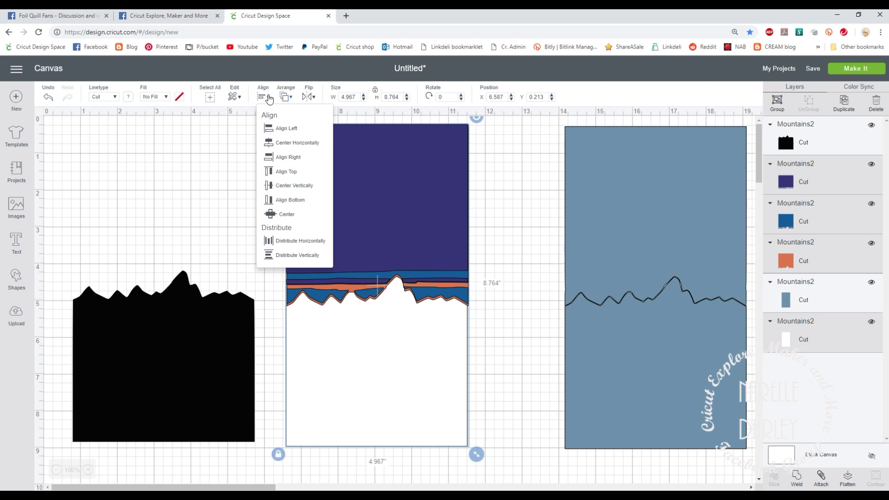
{"action": "left_click", "coordinate": [289, 143]}
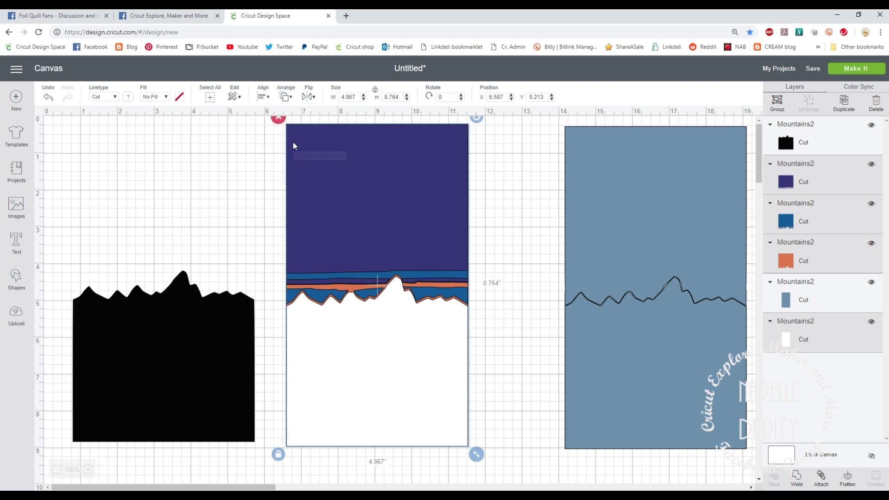
{"action": "left_click", "coordinate": [264, 97]}
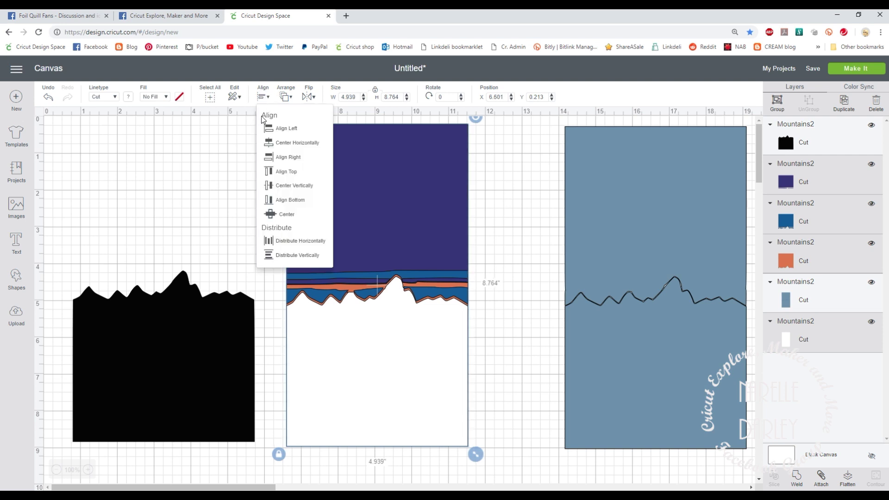
{"action": "left_click", "coordinate": [280, 171]}
{"action": "left_click", "coordinate": [206, 169]}
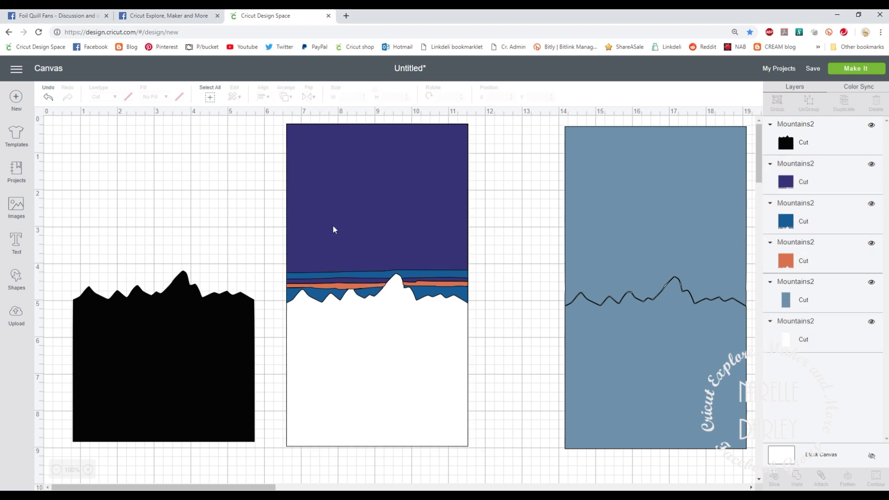
- Place the black mountain silhouette back over the white layer at about X 6.6, Y 4.33, leaving a thin white ridge line
{"action": "left_click", "coordinate": [148, 361]}
{"action": "left_click_drag", "start_coordinate": [149, 361], "coordinate": [363, 366]}
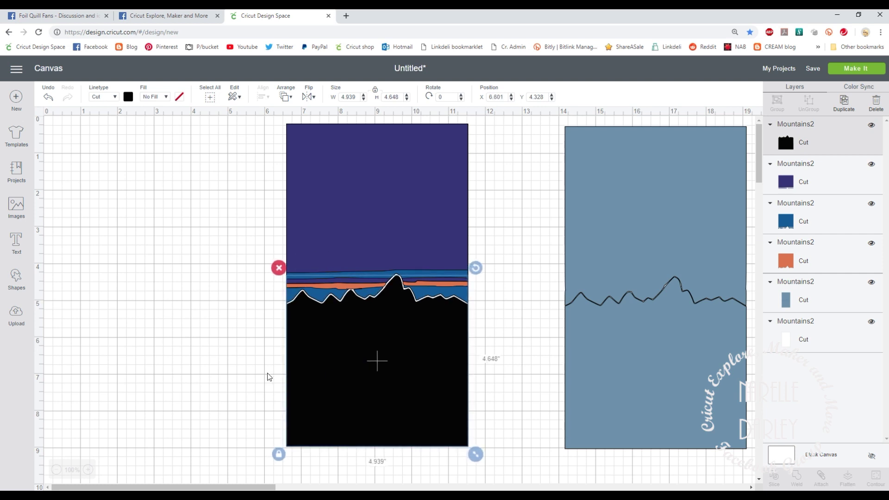
{"action": "left_click", "coordinate": [102, 384]}
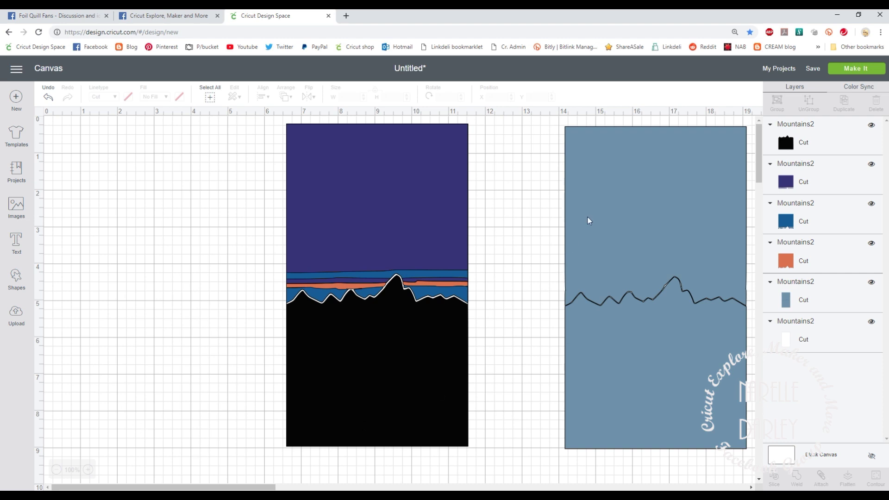
- Delete the spare grey-blue ridge layer and move the complete stacked design to about X 2.5
{"action": "left_click", "coordinate": [653, 220]}
{"action": "key", "text": "Delete"}
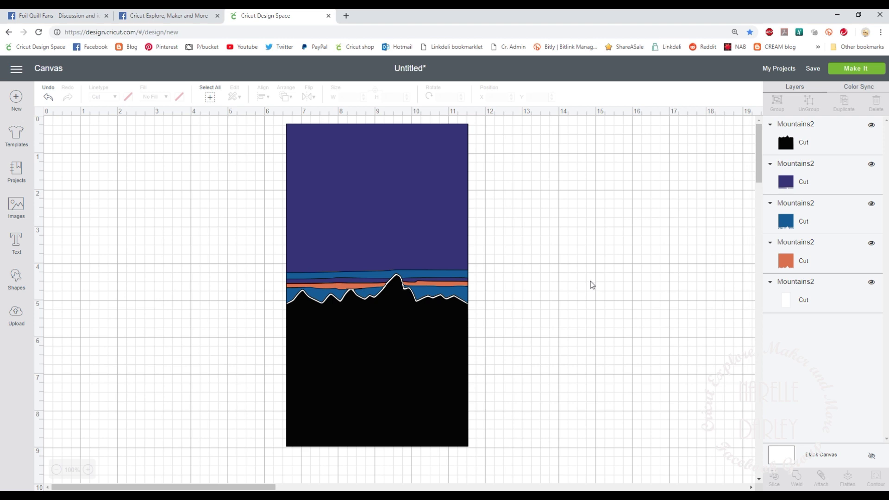
{"action": "left_click_drag", "start_coordinate": [494, 476], "coordinate": [272, 111]}
{"action": "left_click_drag", "start_coordinate": [409, 209], "coordinate": [246, 213]}
- Switch to Mountain.jpg in Photos and position its window beside the layered design for comparison
{"action": "left_click", "coordinate": [498, 280]}
{"action": "key", "text": "alt+Tab"}
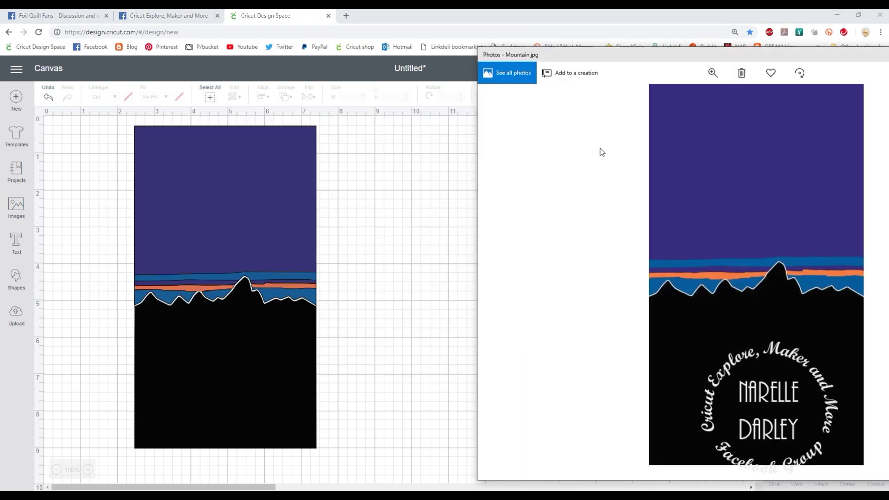
{"action": "left_click_drag", "start_coordinate": [665, 51], "coordinate": [518, 51]}
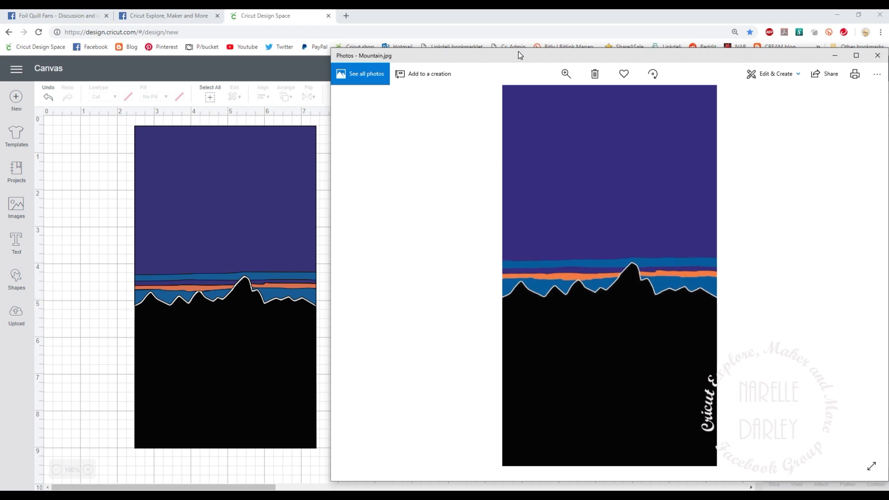